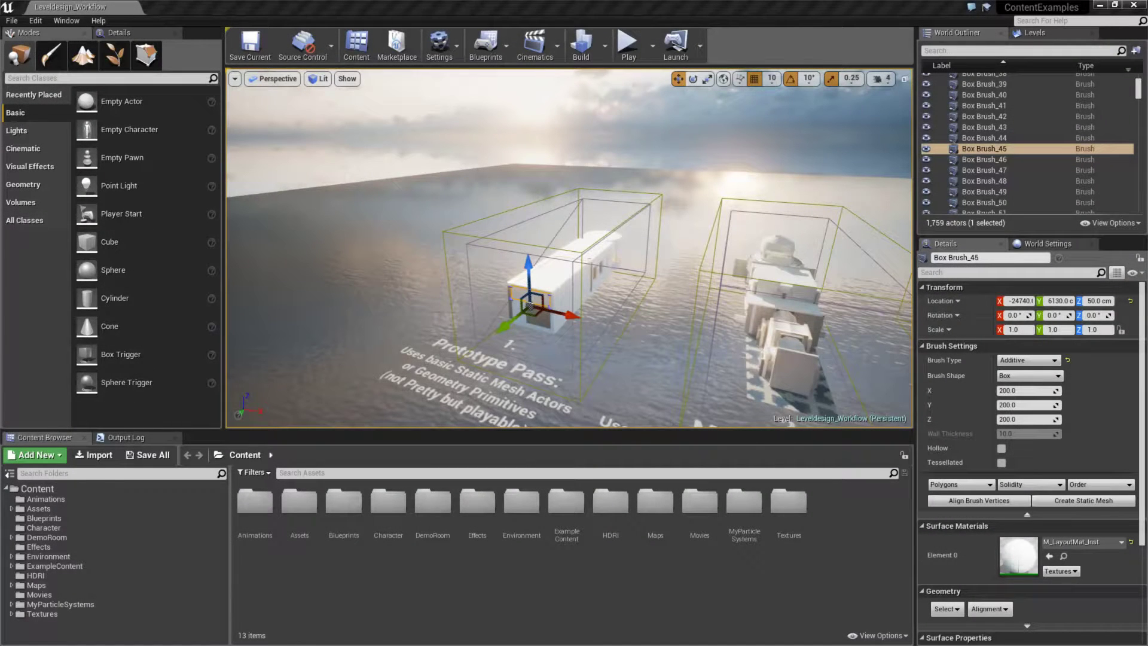
- Switch to the Epic Games Launcher and view the Content Examples project in the Learn section
{"action": "right_click_drag", "start_coordinate": [651, 249], "coordinate": [731, 251]}
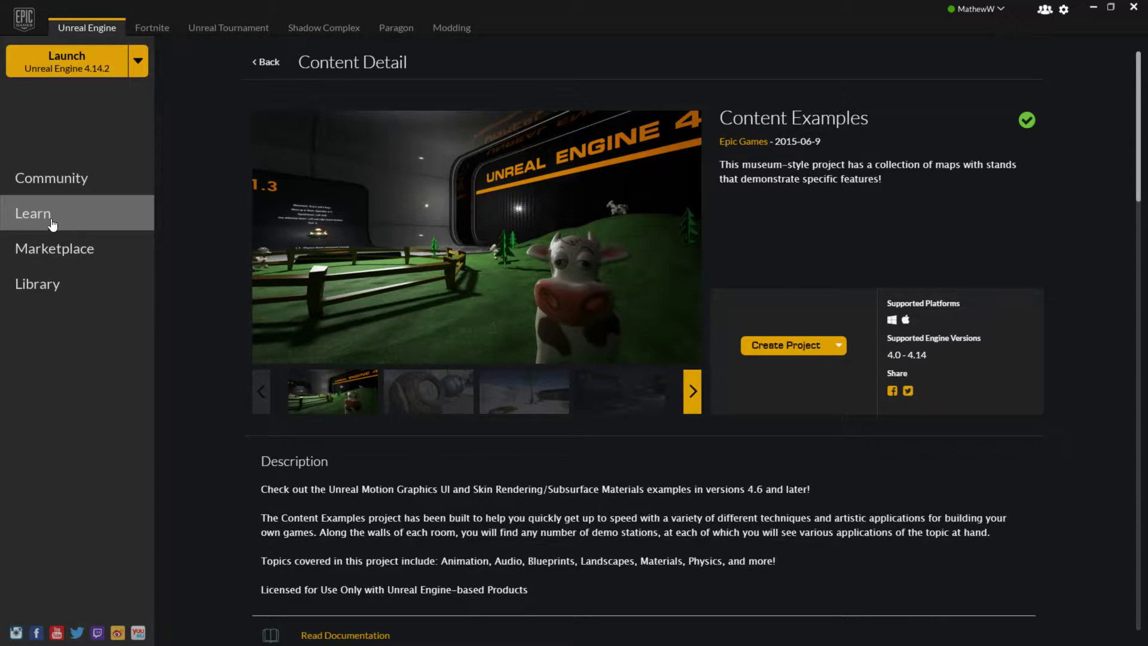
{"action": "left_click", "coordinate": [48, 222]}
{"action": "left_click", "coordinate": [351, 366]}
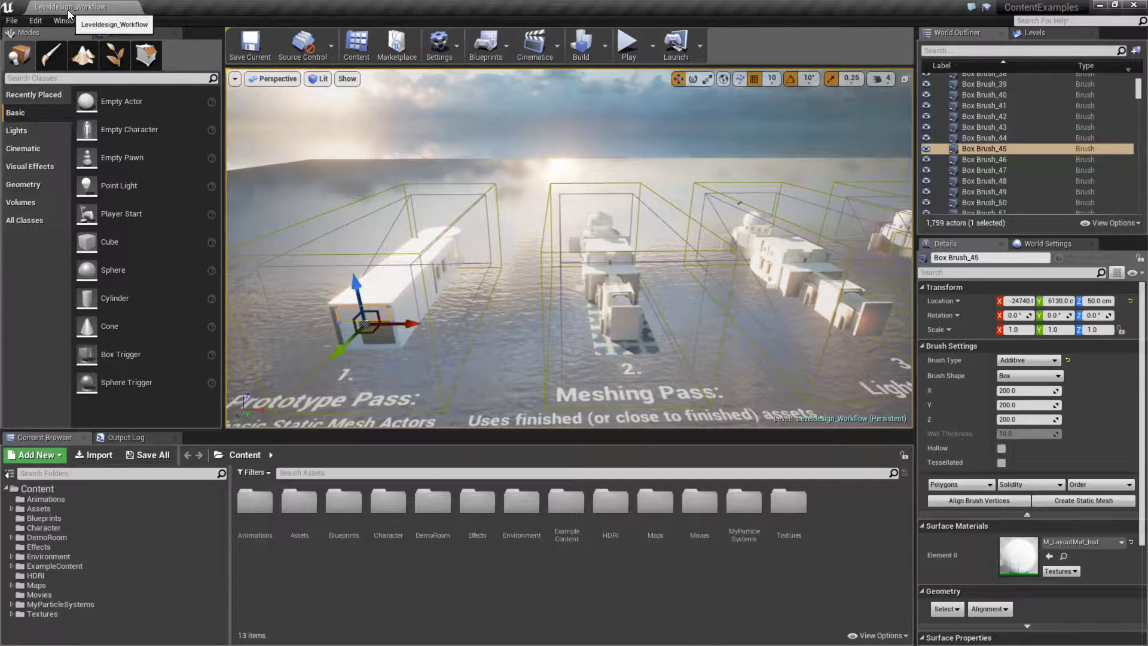
- Open the Leveldesign_Workflow level from the Maps folder in Unreal Editor
{"action": "left_click", "coordinate": [12, 20]}
{"action": "left_click", "coordinate": [44, 54]}
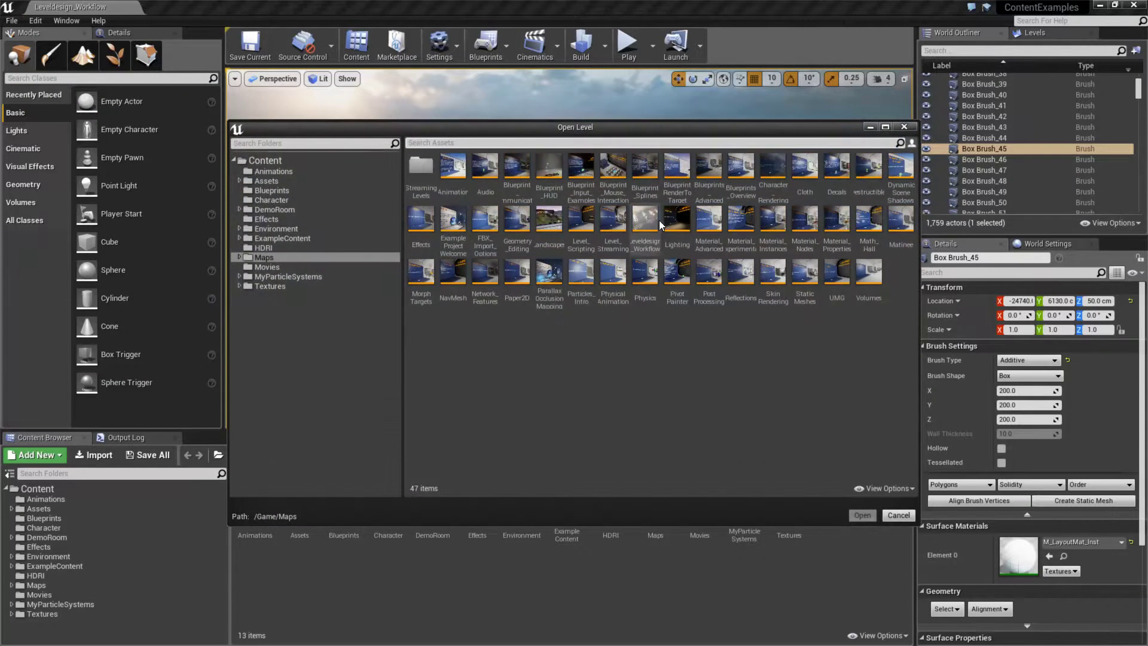
{"action": "left_click", "coordinate": [868, 515]}
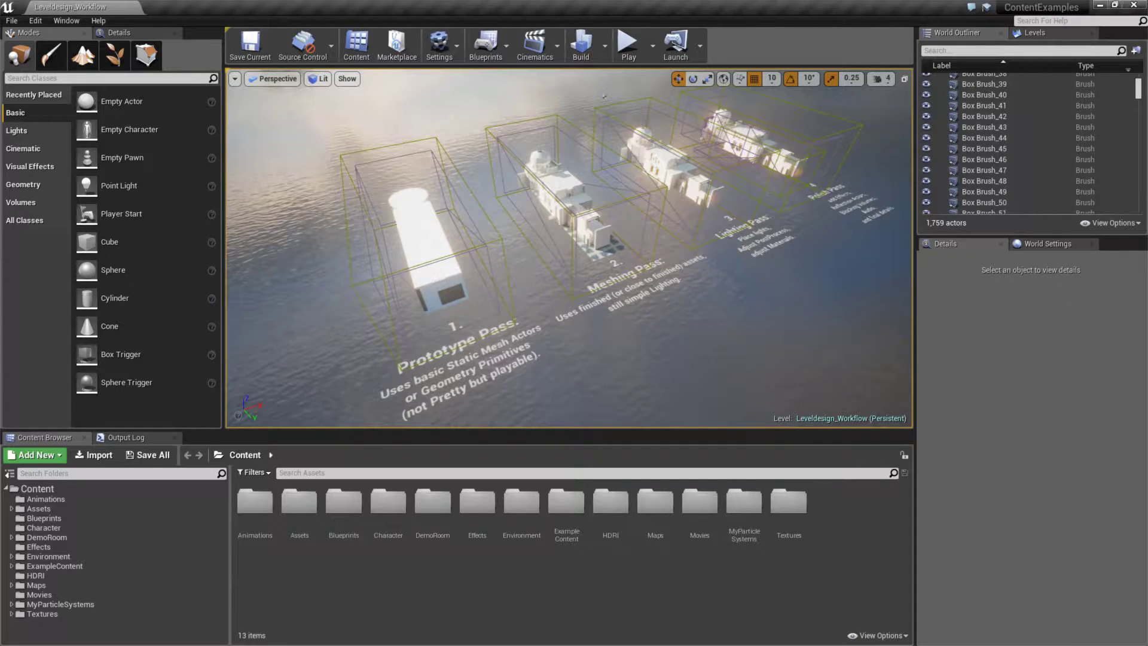
- Focus on the roof brush of the Prototype Pass building and examine the building's blocked-out interior
{"action": "left_click", "coordinate": [443, 267]}
{"action": "key", "text": "f"}
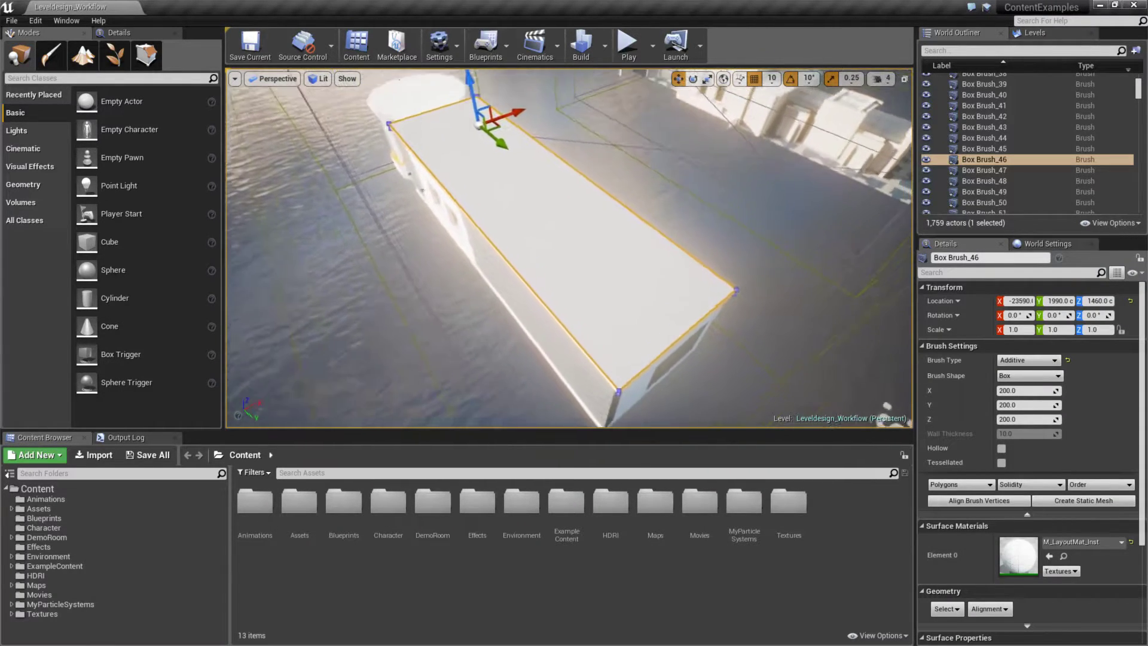
{"action": "key", "text": "w"}
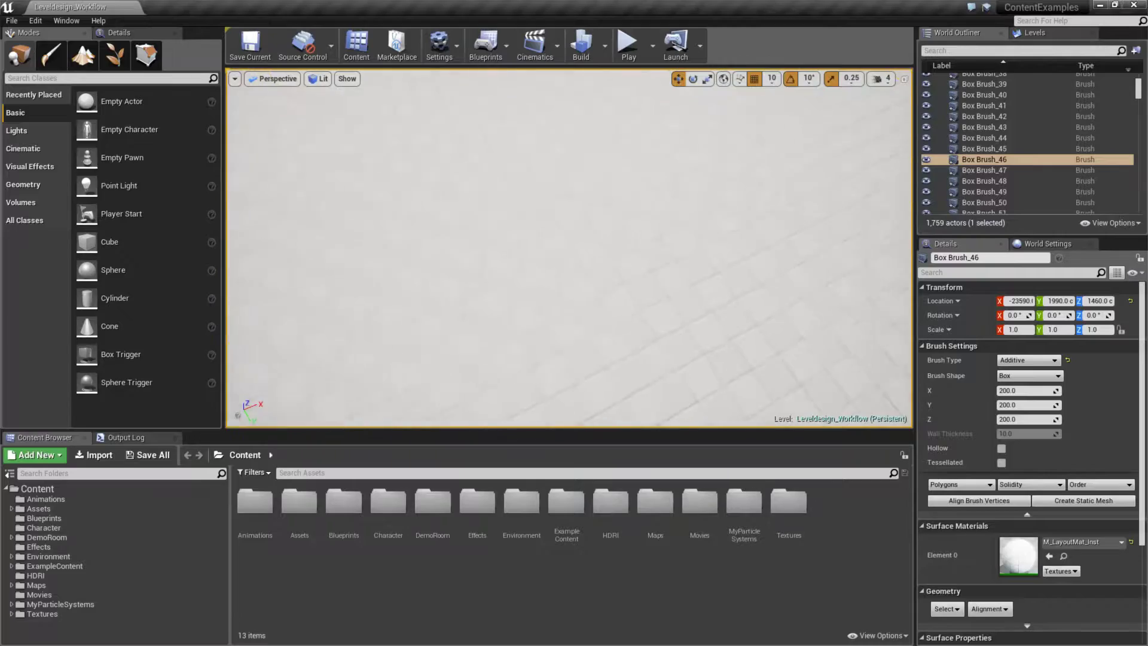
{"action": "key", "text": "w"}
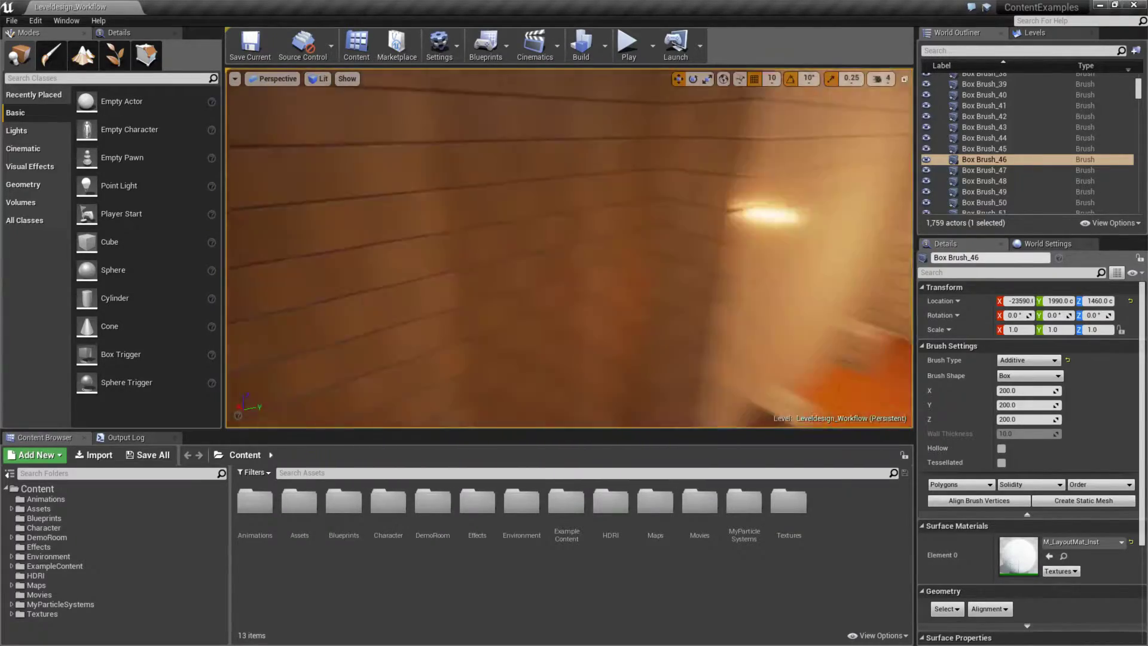
{"action": "key", "text": "w"}
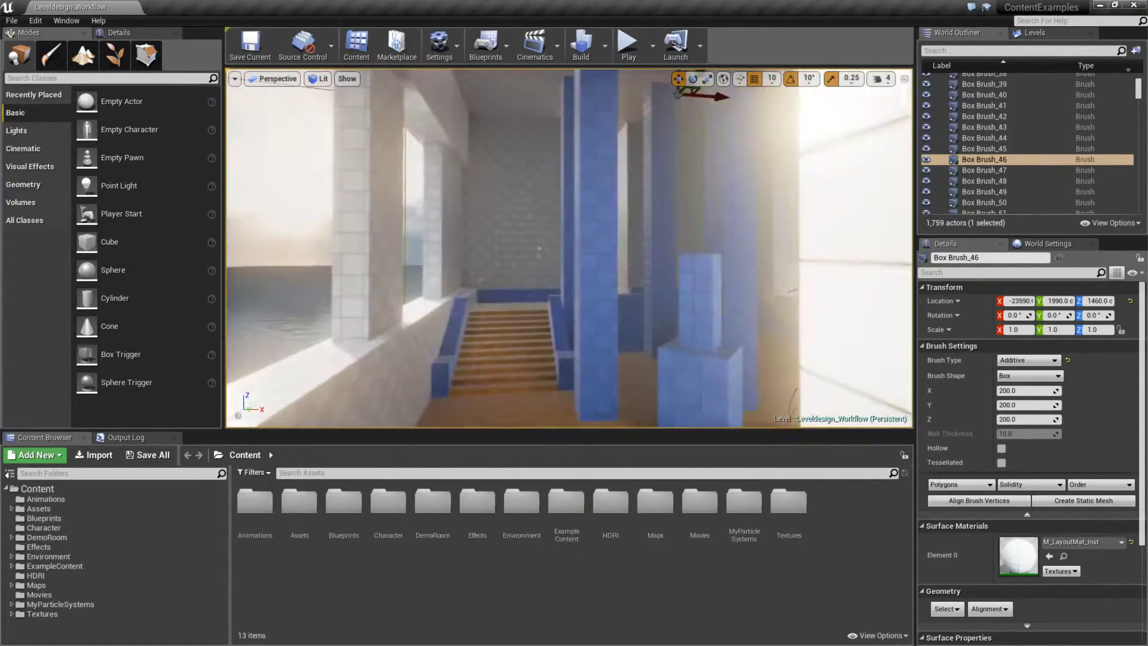
{"action": "right_click_drag", "start_coordinate": [569, 249], "coordinate": [569, 248]}
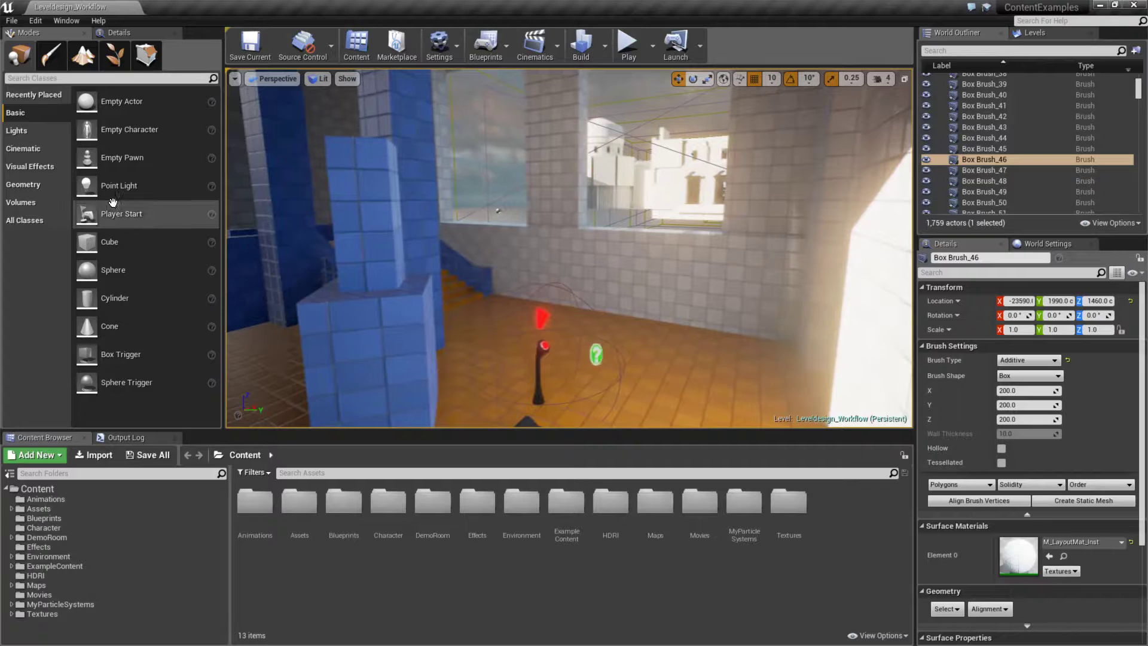
- Show the available Geometry brushes, select the blue column's box brush and examine the surrounding columns and stairs
{"action": "left_click", "coordinate": [20, 186]}
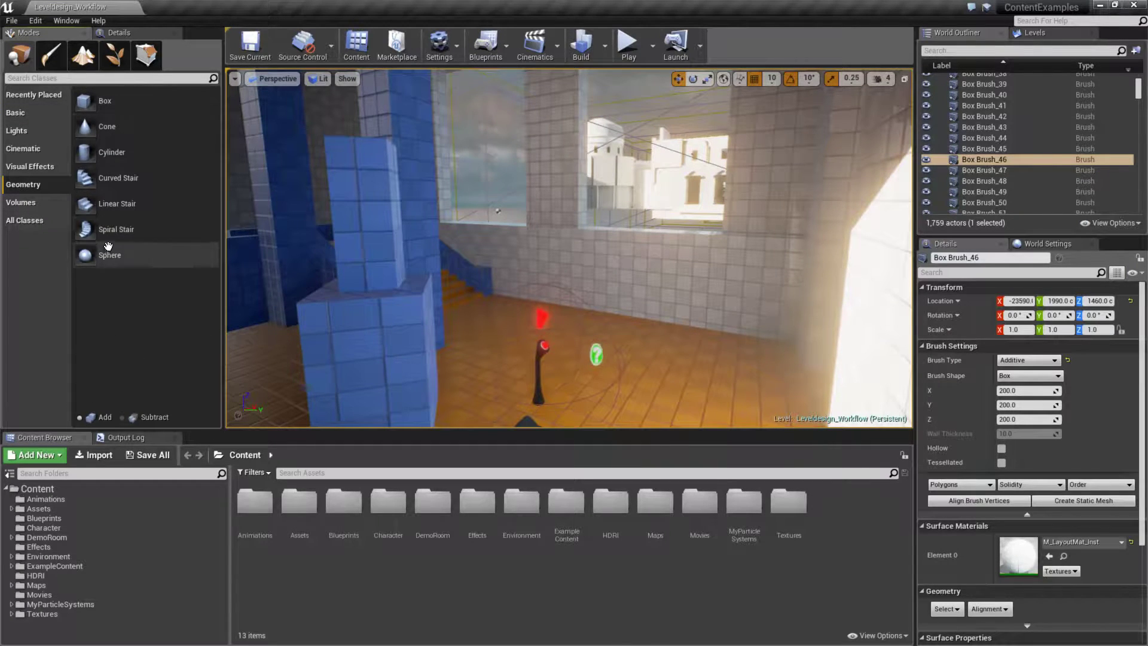
{"action": "right_click_drag", "start_coordinate": [623, 290], "coordinate": [490, 272]}
{"action": "left_click", "coordinate": [571, 250]}
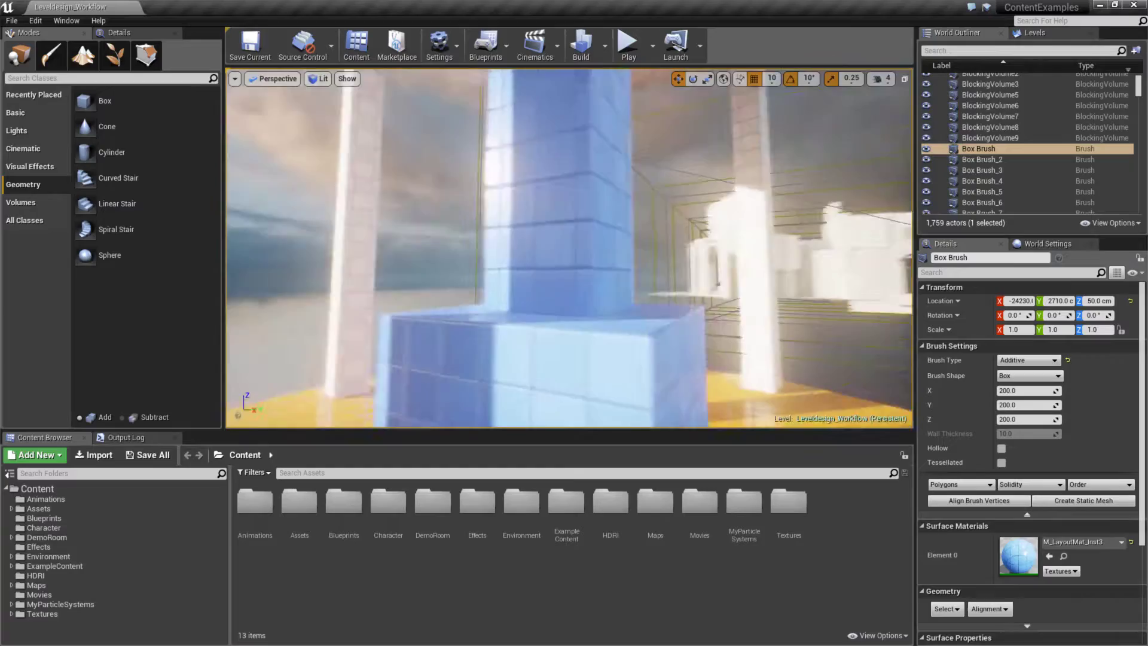
{"action": "key", "text": "w"}
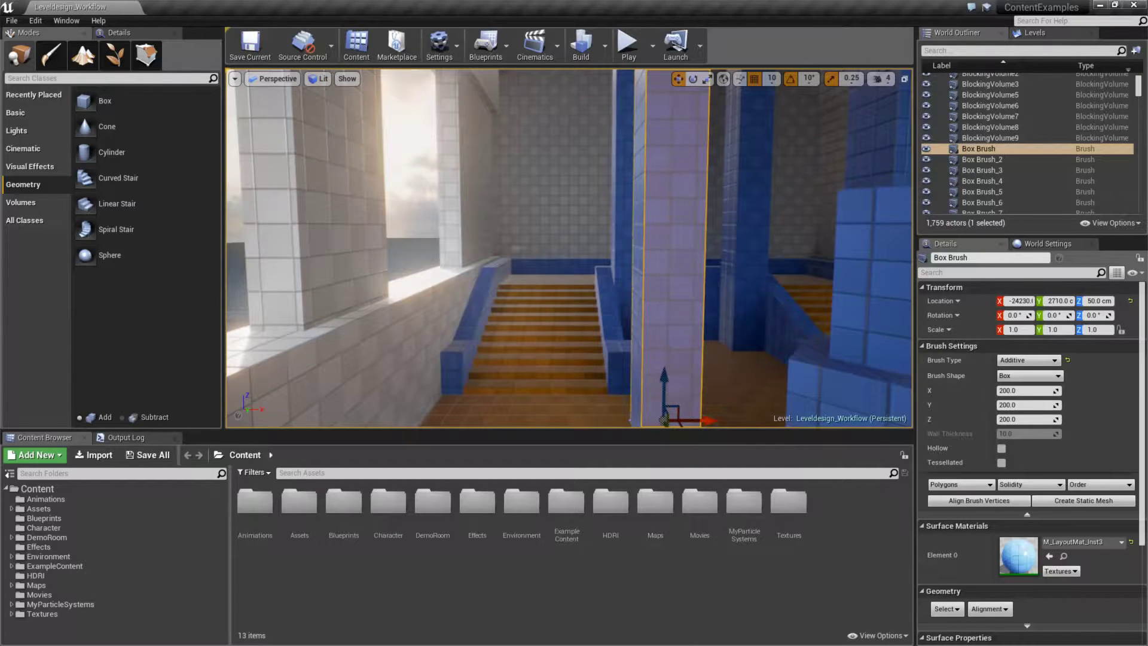
{"action": "mouse_move", "coordinate": [569, 248]}
{"action": "right_mouse_down"}
{"action": "mouse_move", "coordinate": [912, 250]}
{"action": "mouse_move", "coordinate": [724, 248]}
{"action": "right_mouse_up"}
{"action": "key", "text": "w"}
{"action": "key", "text": "s"}
{"action": "right_click_drag", "start_coordinate": [639, 257], "coordinate": [640, 257]}
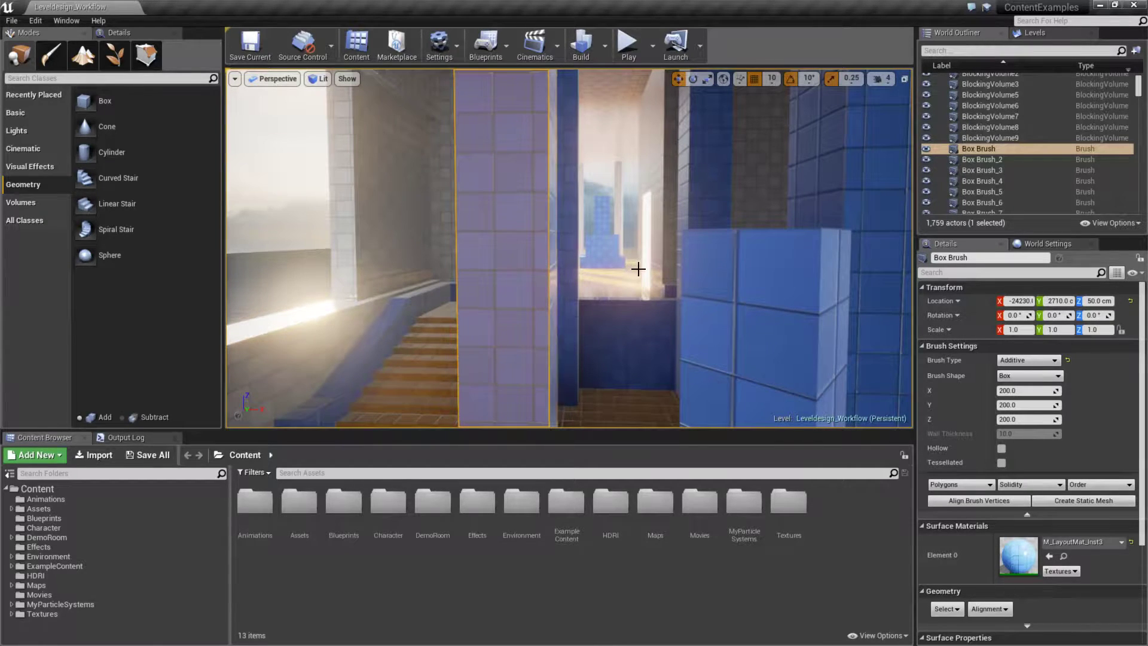
{"action": "right_click_drag", "start_coordinate": [638, 256], "coordinate": [640, 269]}
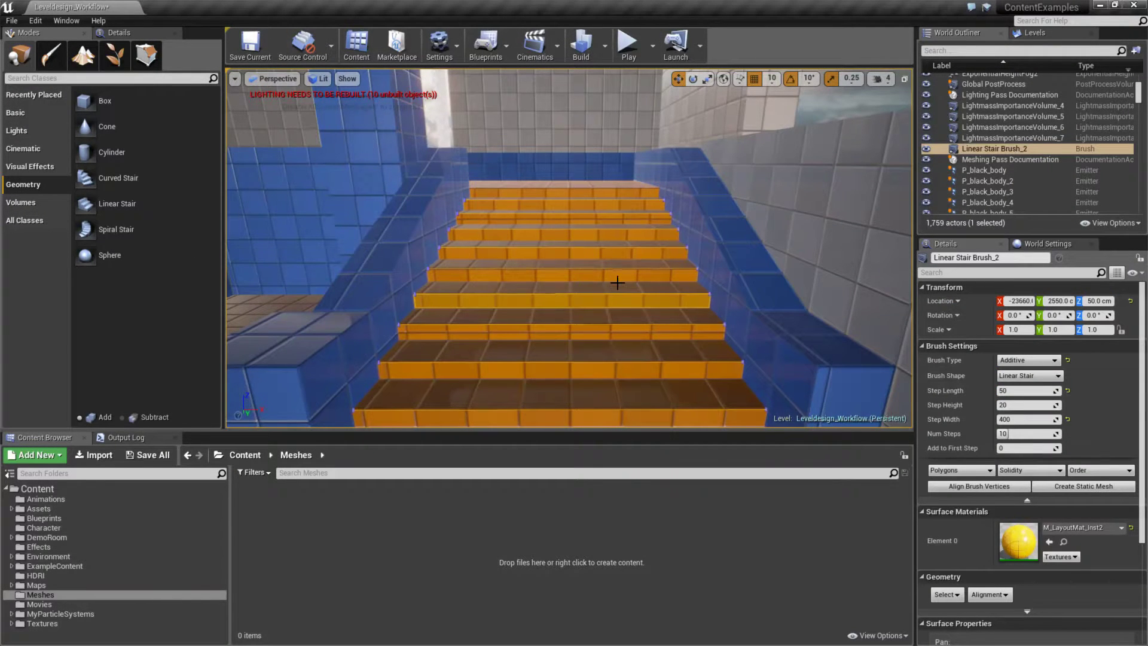
- Convert the selected linear stair brush into a static mesh named SM_Stair in the Meshes folder
{"action": "mouse_move", "coordinate": [618, 282]}
{"action": "right_mouse_down"}
{"action": "mouse_move", "coordinate": [521, 278]}
{"action": "mouse_move", "coordinate": [595, 258]}
{"action": "right_mouse_up"}
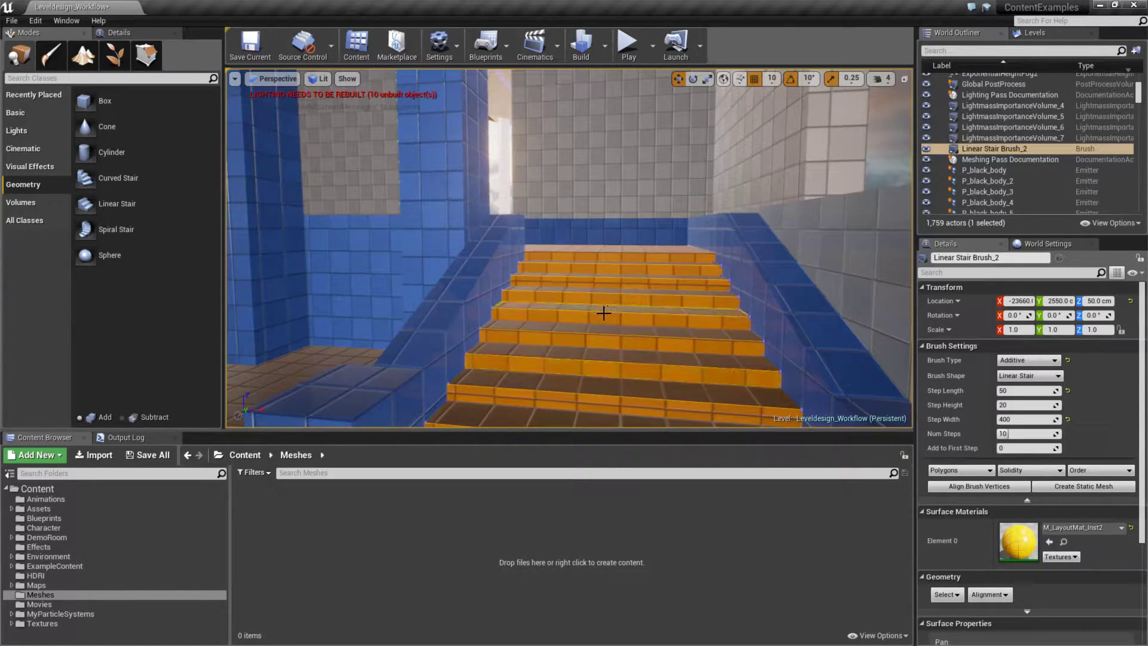
{"action": "left_click", "coordinate": [1026, 501]}
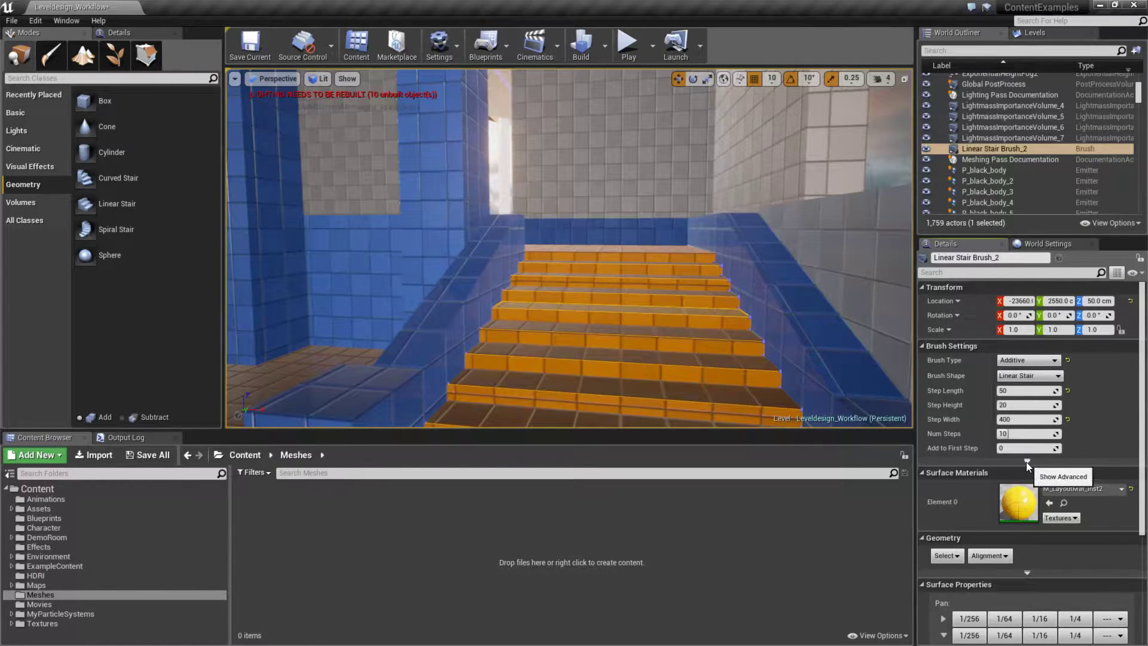
{"action": "left_click", "coordinate": [1027, 461]}
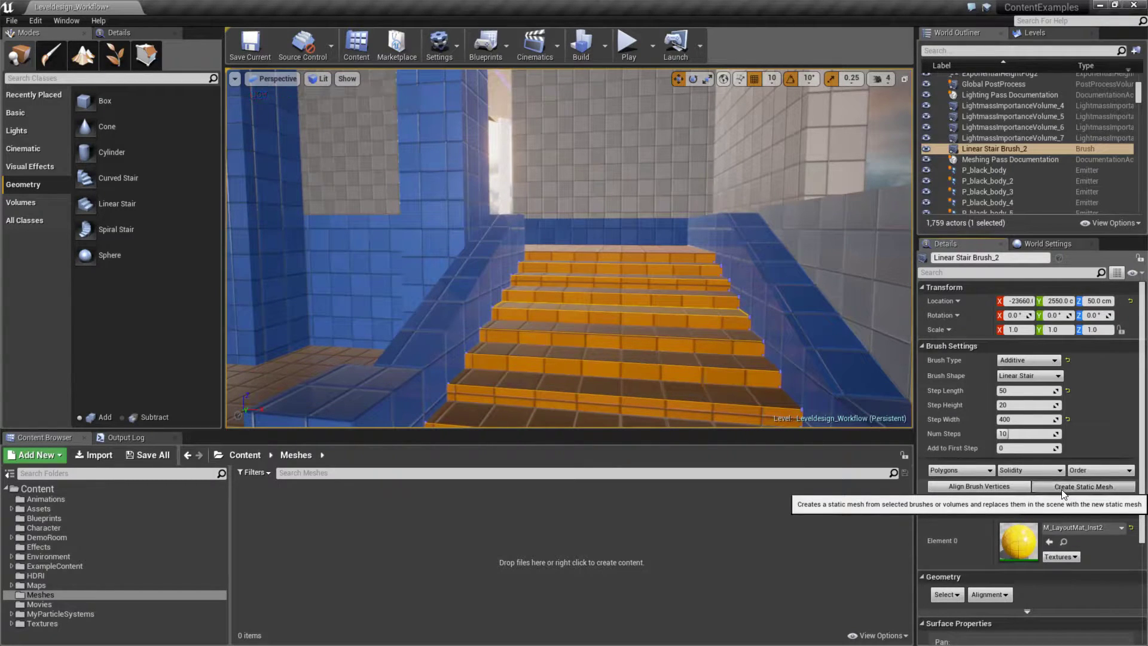
{"action": "left_click", "coordinate": [1064, 492]}
{"action": "left_click", "coordinate": [492, 340]}
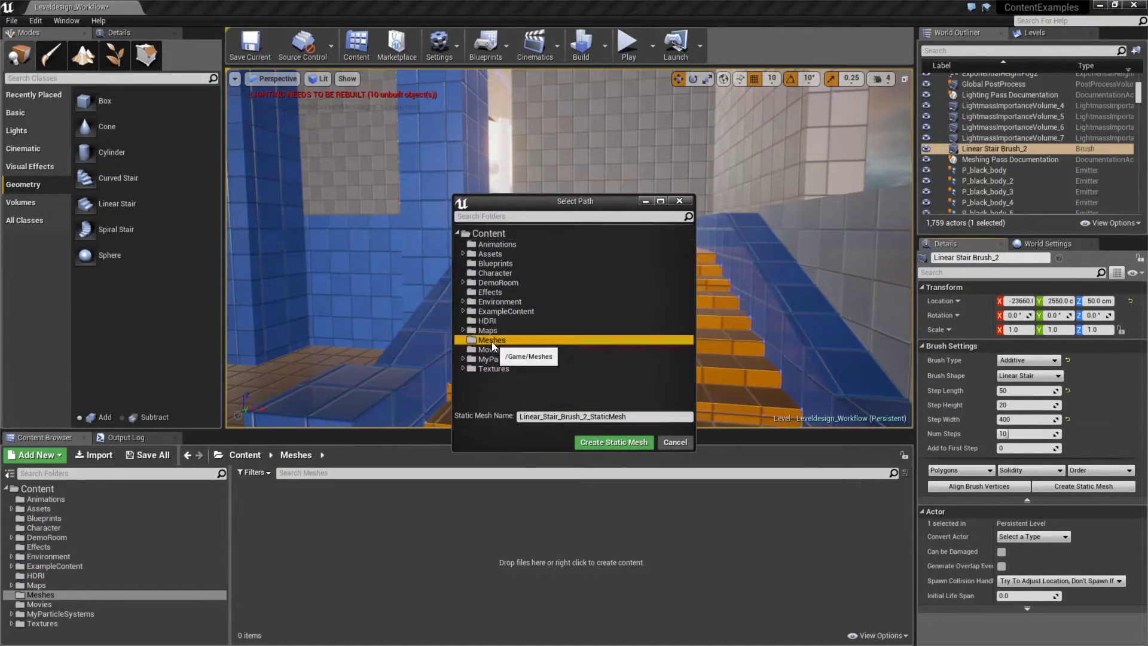
{"action": "left_click", "coordinate": [538, 417]}
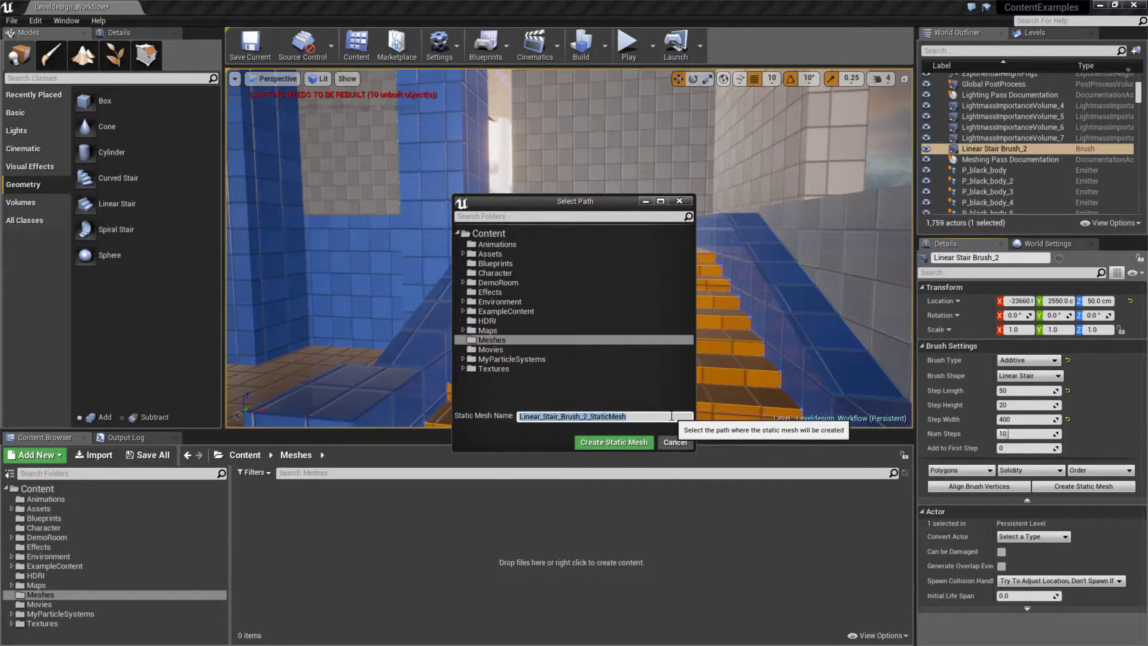
{"action": "type", "text": "Sm"}
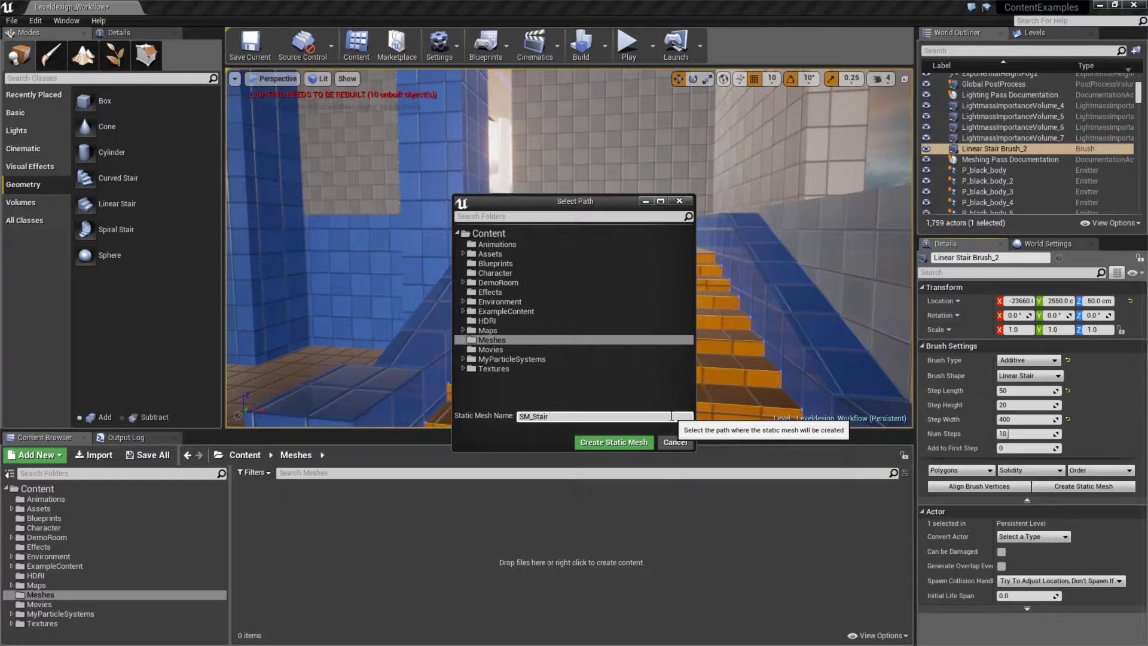
{"action": "left_click", "coordinate": [614, 442]}
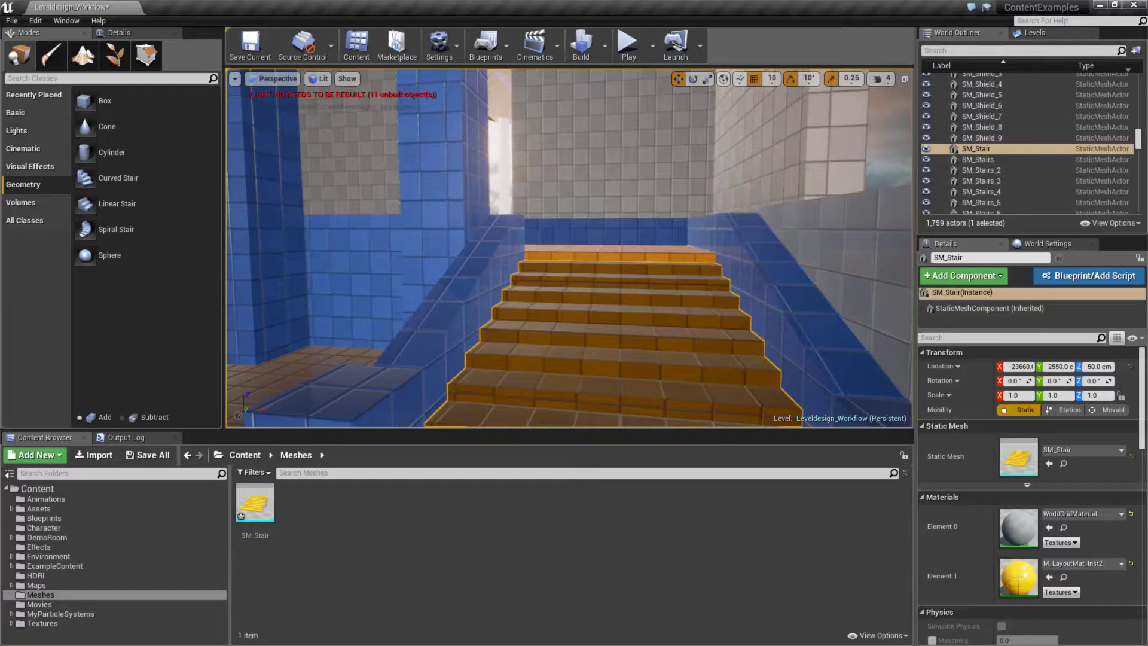
- Open the SM_Stair asset in the Static Mesh Editor and examine its geometry
{"action": "left_click", "coordinate": [668, 211]}
{"action": "left_click", "coordinate": [646, 341]}
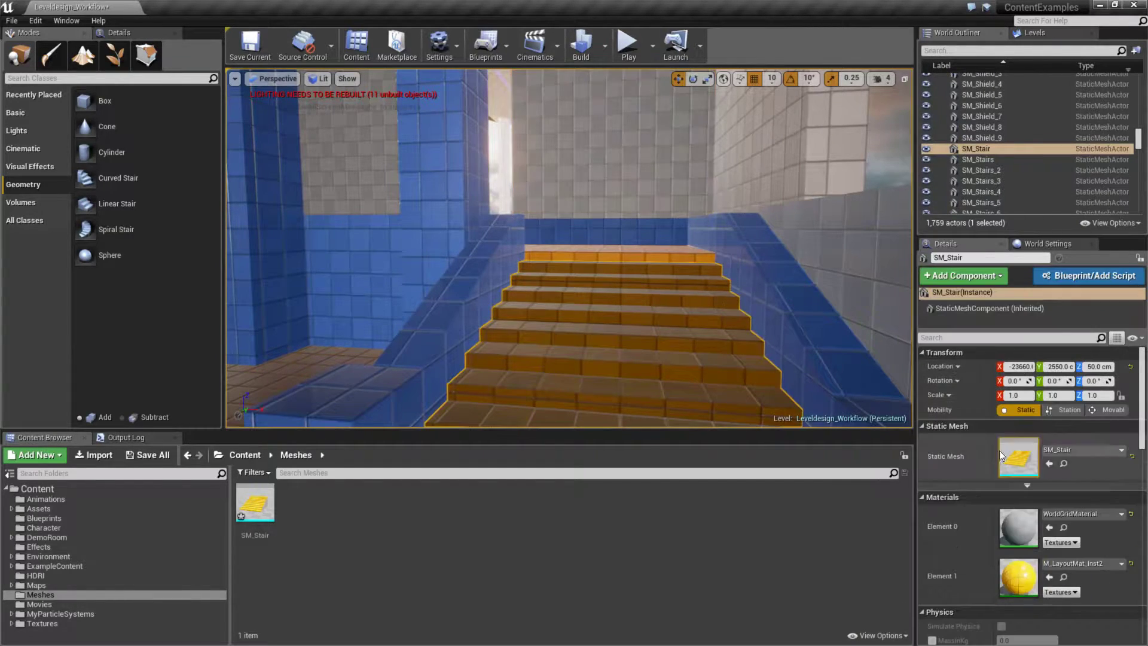
{"action": "double_click", "coordinate": [254, 507]}
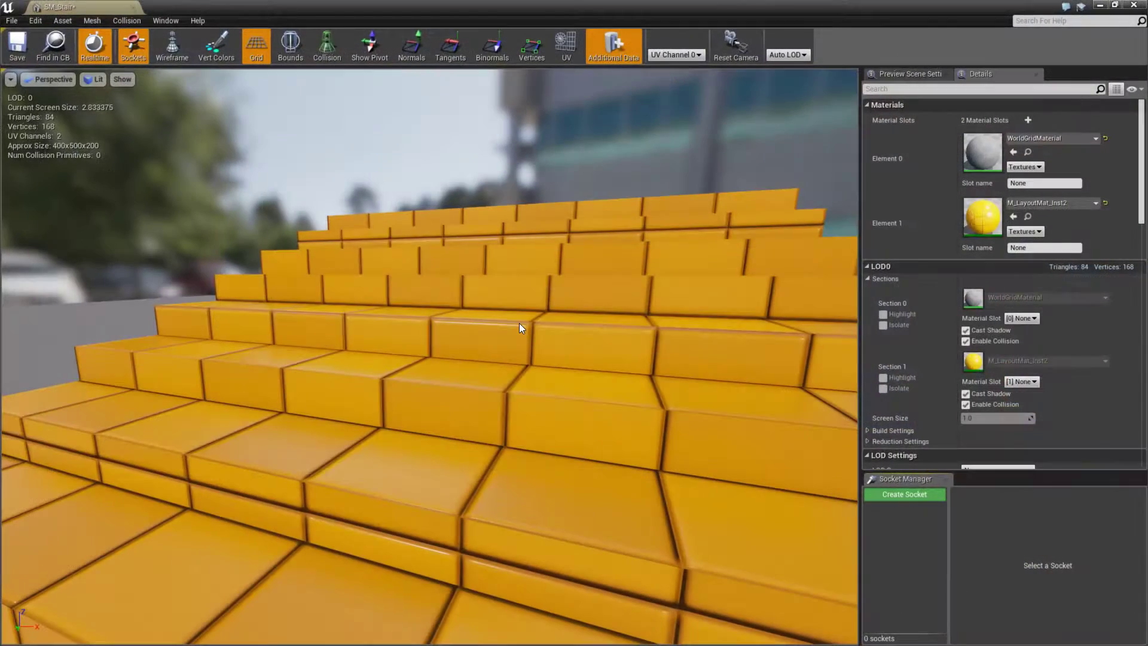
{"action": "scroll", "coordinate": [565, 414], "scroll_direction": "down", "scroll_amount": 6}
{"action": "left_click_drag", "start_coordinate": [565, 415], "coordinate": [760, 419]}
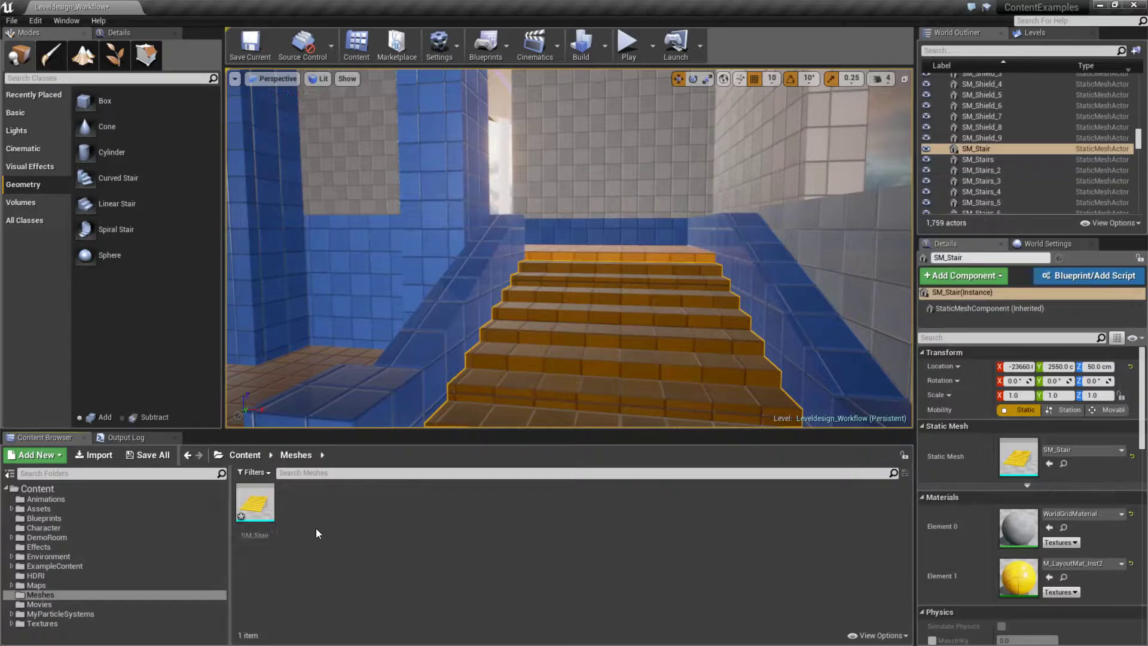
- Export the SM_Stair asset as SM_Stair.FBX to the ExportedMeshes folder on drive E
{"action": "right_click", "coordinate": [247, 496]}
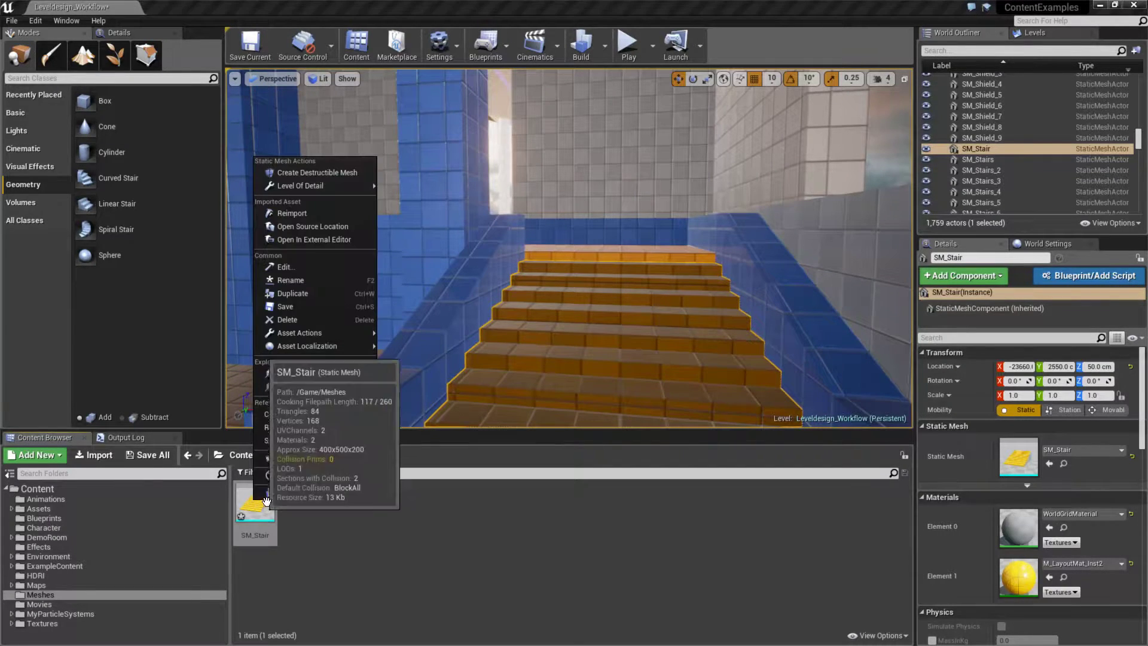
{"action": "mouse_move", "coordinate": [331, 336]}
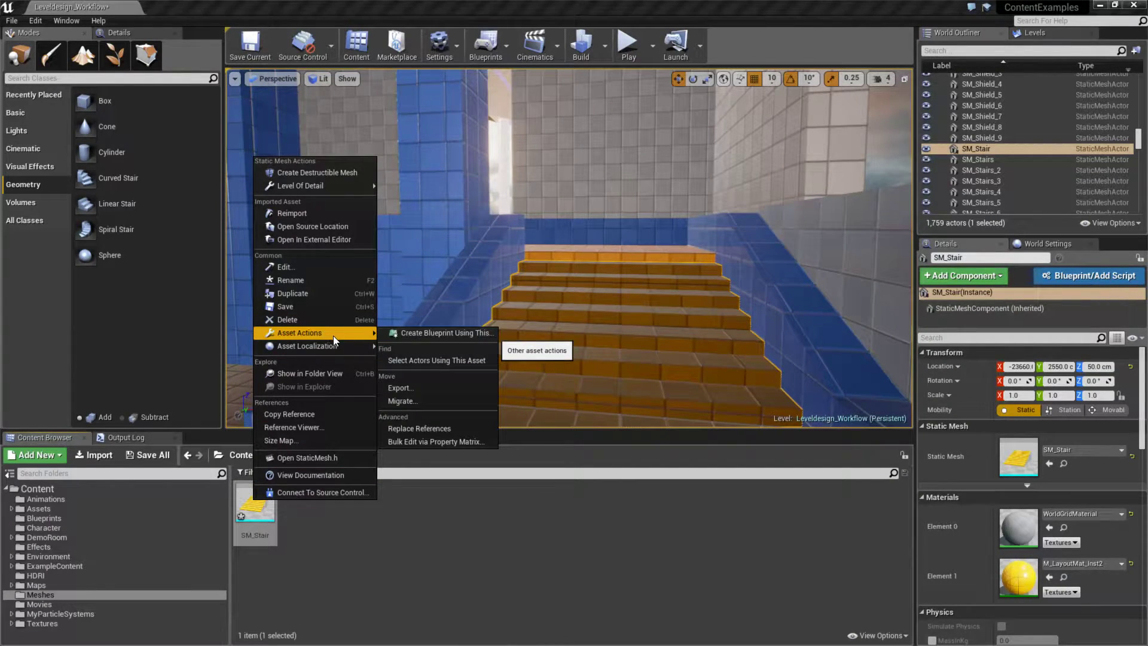
{"action": "left_click", "coordinate": [450, 393]}
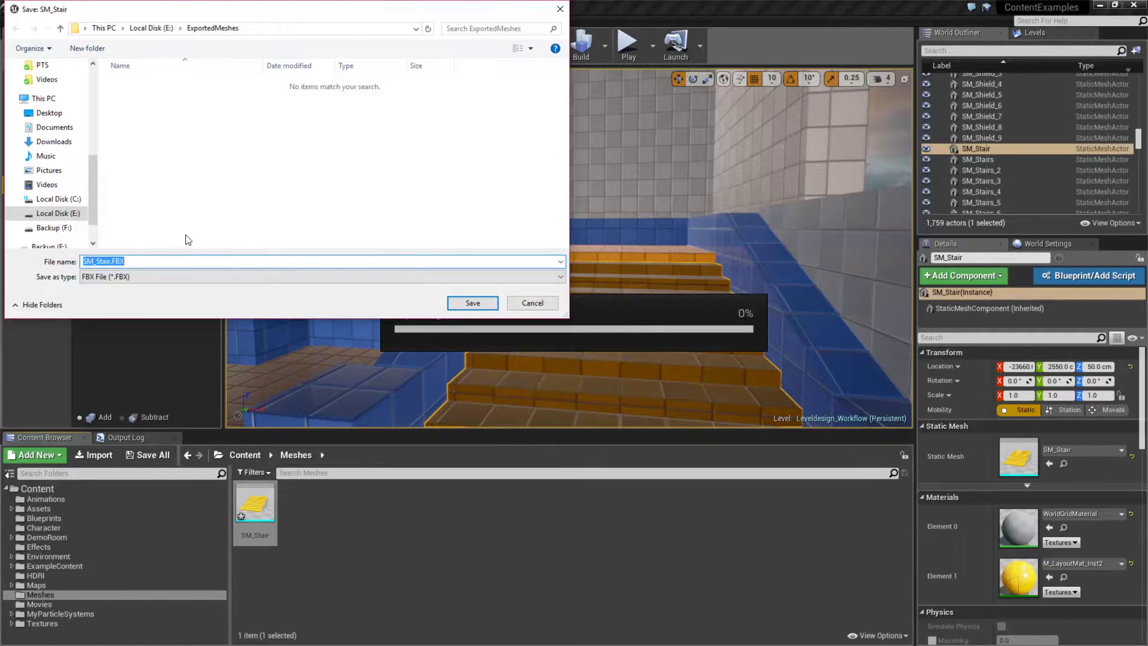
{"action": "left_click", "coordinate": [471, 303]}
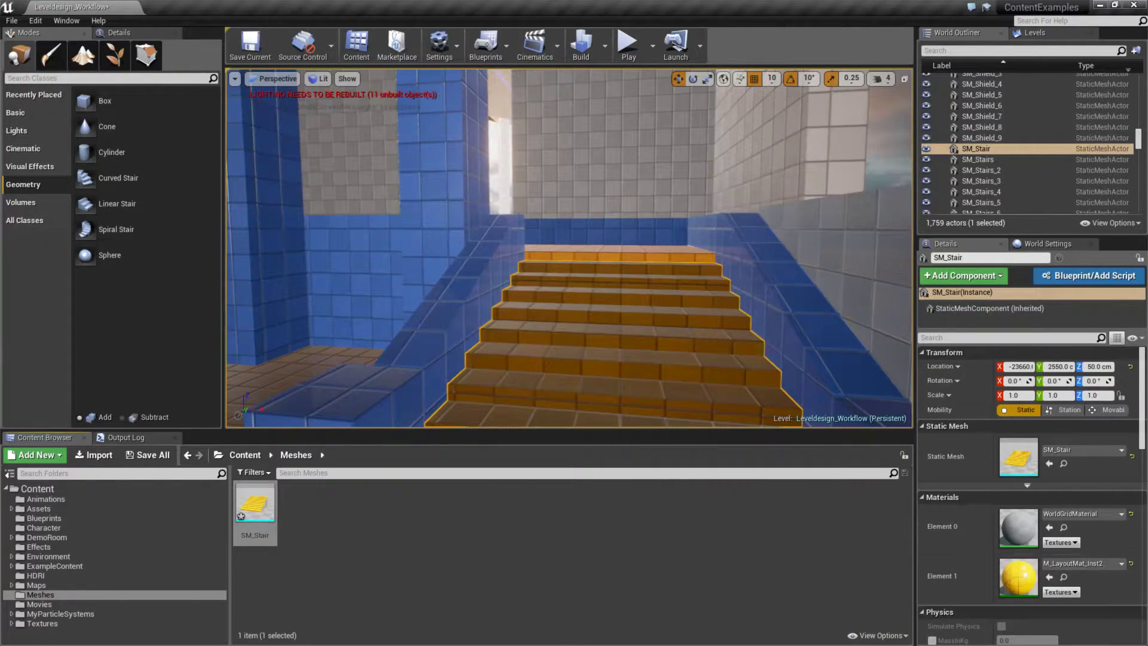
- Switch to MODO, open SM_Stair.FBX from the ExportedMeshes folder and view the stair mesh from another angle
{"action": "key", "text": "alt+Tab"}
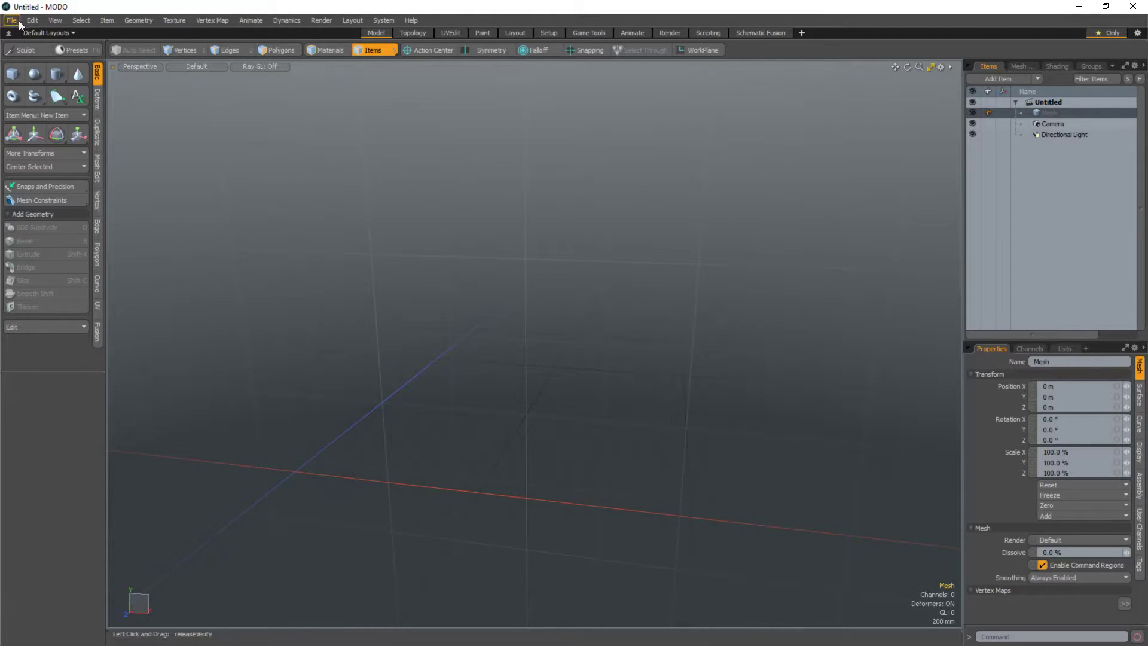
{"action": "left_click", "coordinate": [20, 20]}
{"action": "left_click", "coordinate": [59, 63]}
{"action": "left_click", "coordinate": [134, 97]}
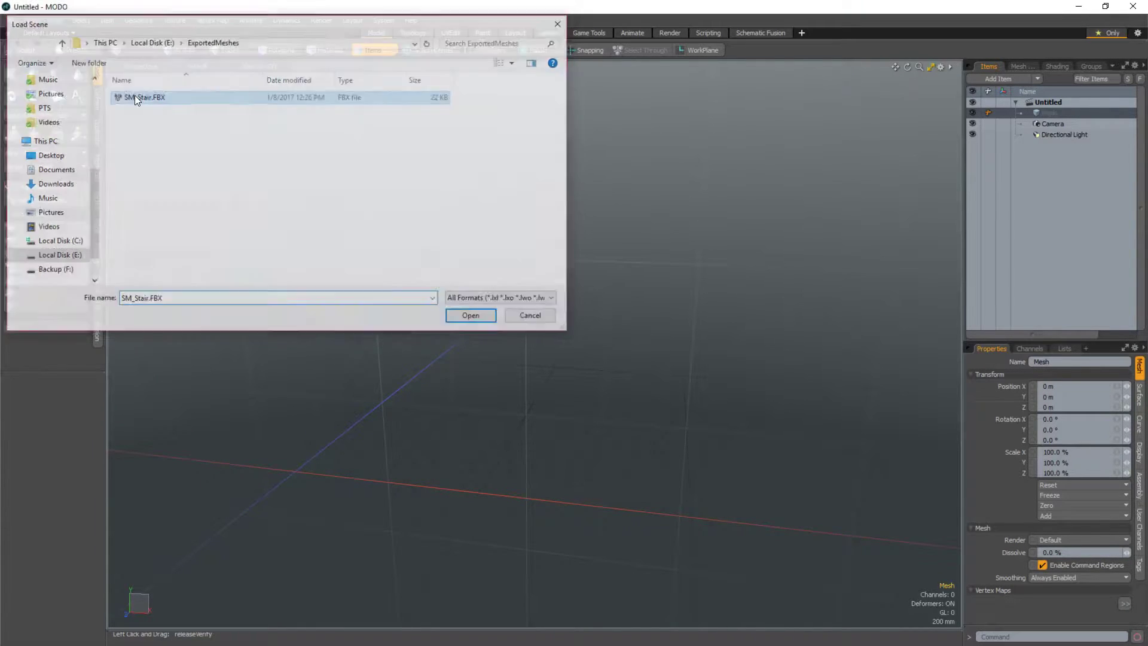
{"action": "left_click", "coordinate": [717, 216]}
{"action": "left_click_drag", "start_coordinate": [559, 264], "coordinate": [631, 251], "text": "alt"}
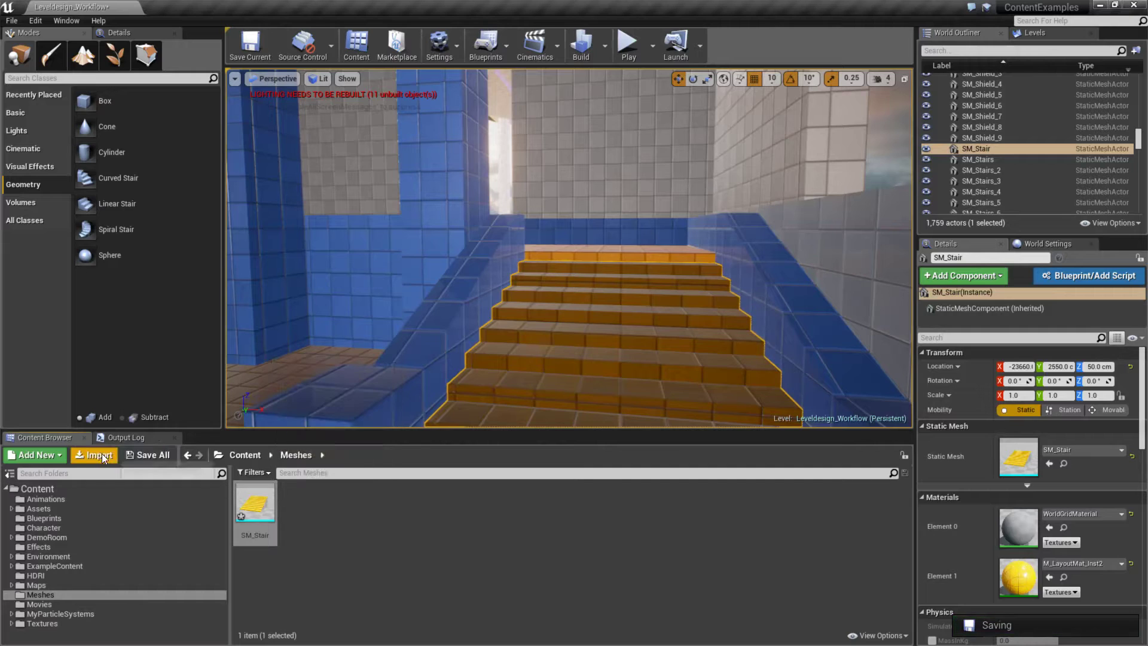
- Return to Unreal, open the SM_Stair asset in the Static Mesh Editor and examine its material slots and LOD details
{"action": "left_click", "coordinate": [260, 504]}
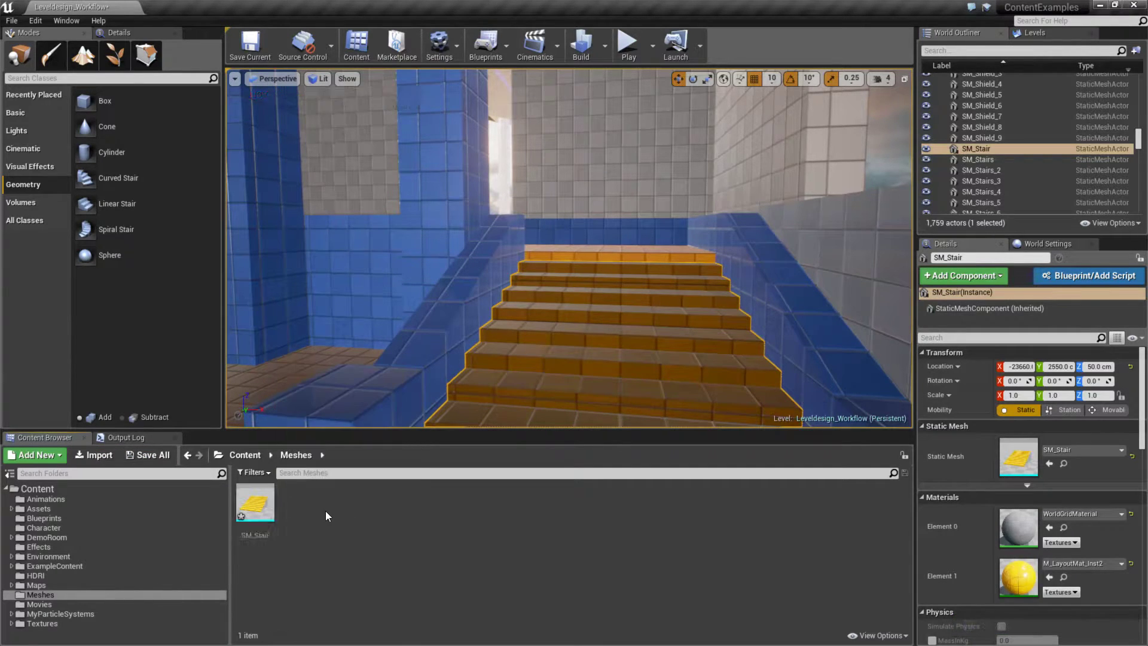
{"action": "double_click", "coordinate": [259, 507]}
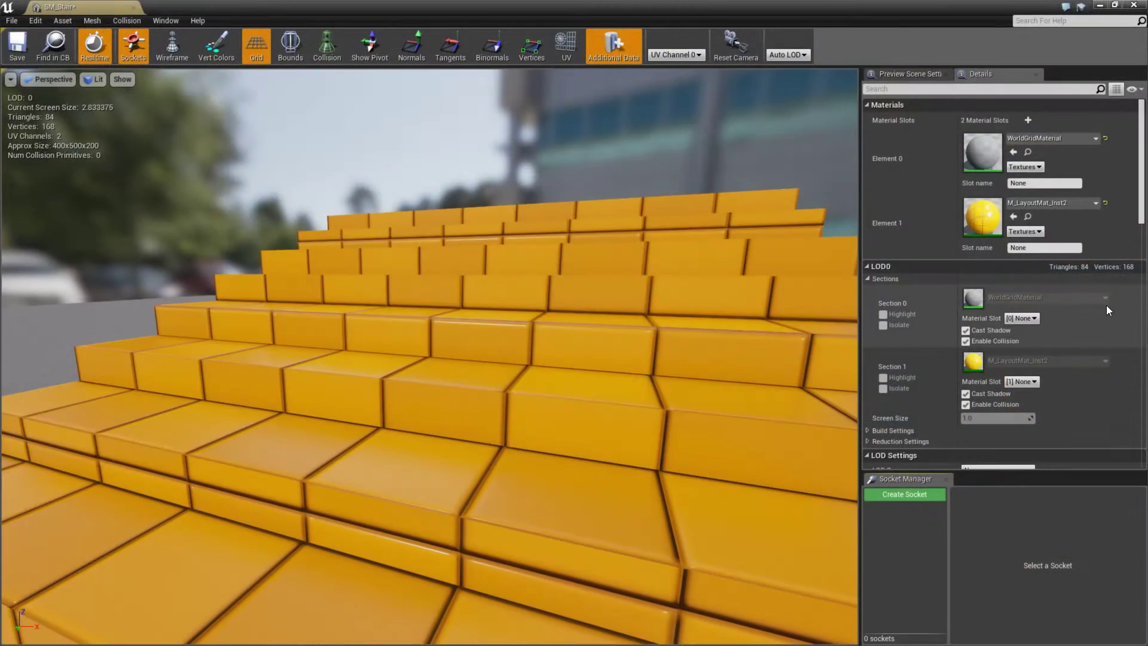
{"action": "scroll", "coordinate": [1125, 227], "scroll_direction": "down", "scroll_amount": 5}
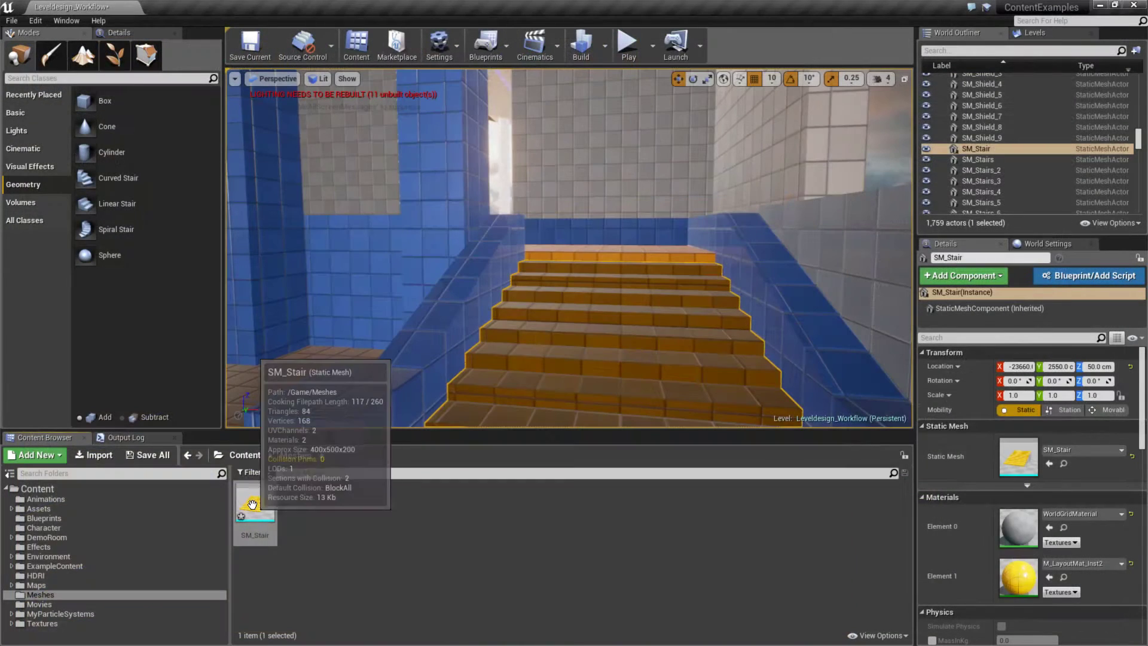
- Delete the SM_Stair static mesh asset from the Meshes folder
{"action": "right_click", "coordinate": [255, 505]}
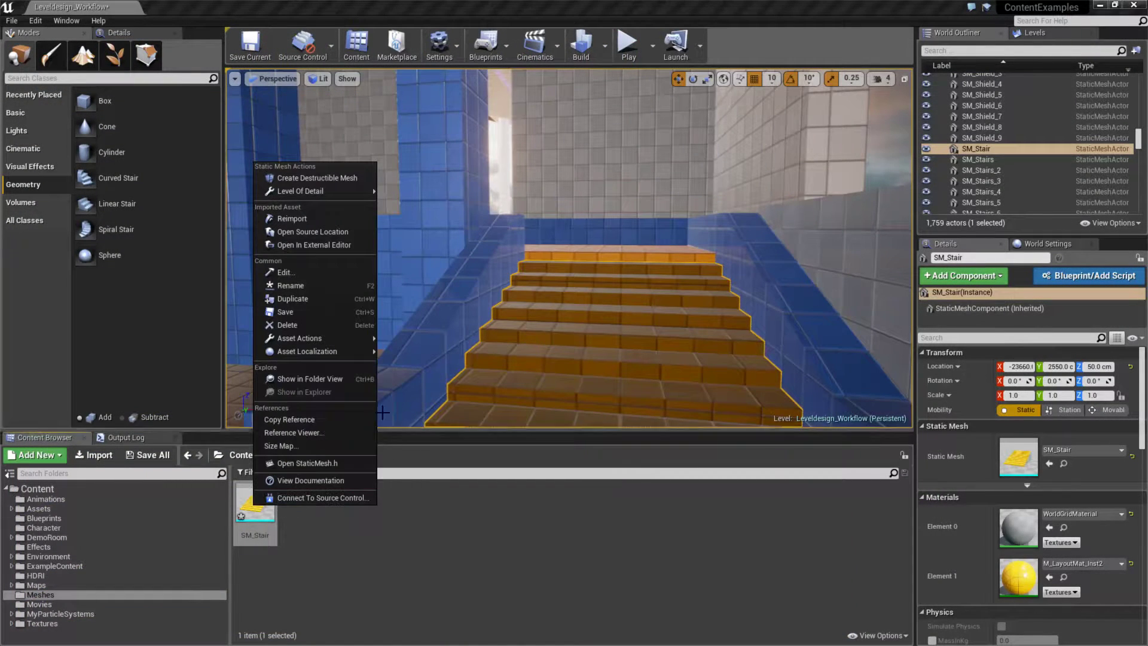
{"action": "left_click", "coordinate": [301, 326]}
{"action": "left_click", "coordinate": [512, 517]}
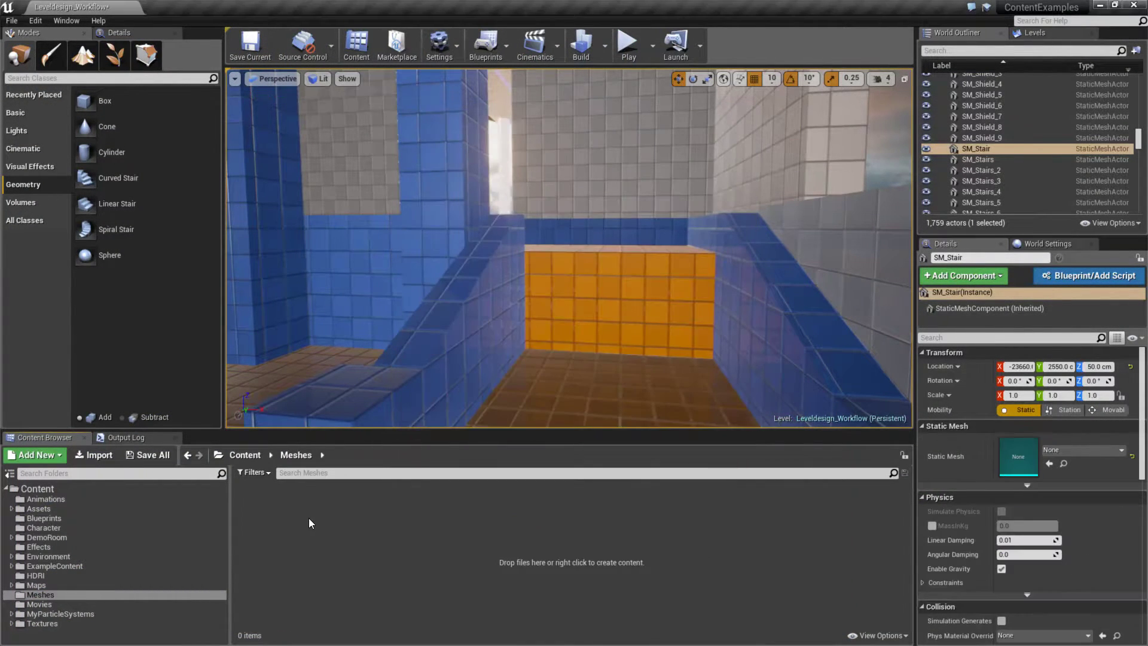
- Import SM_Stair.FBX from the ExportedMeshes folder on drive E into the Meshes folder with auto-generated collision, and dismiss the message log
{"action": "left_click", "coordinate": [95, 455]}
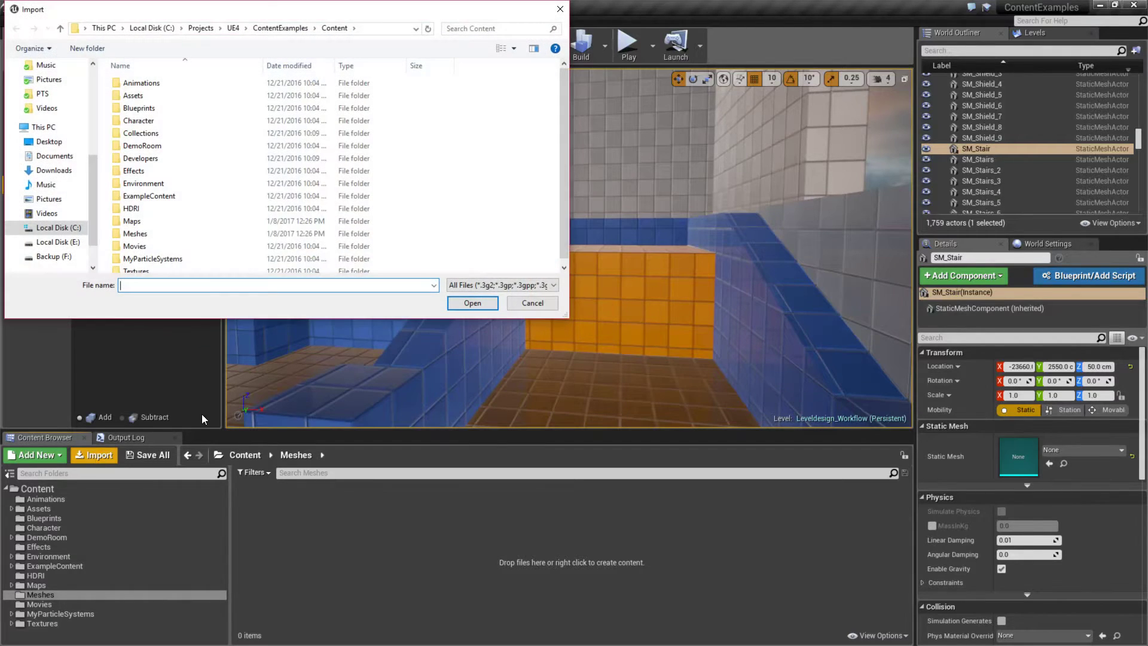
{"action": "left_click", "coordinate": [58, 242]}
{"action": "double_click", "coordinate": [146, 83]}
{"action": "double_click", "coordinate": [144, 83]}
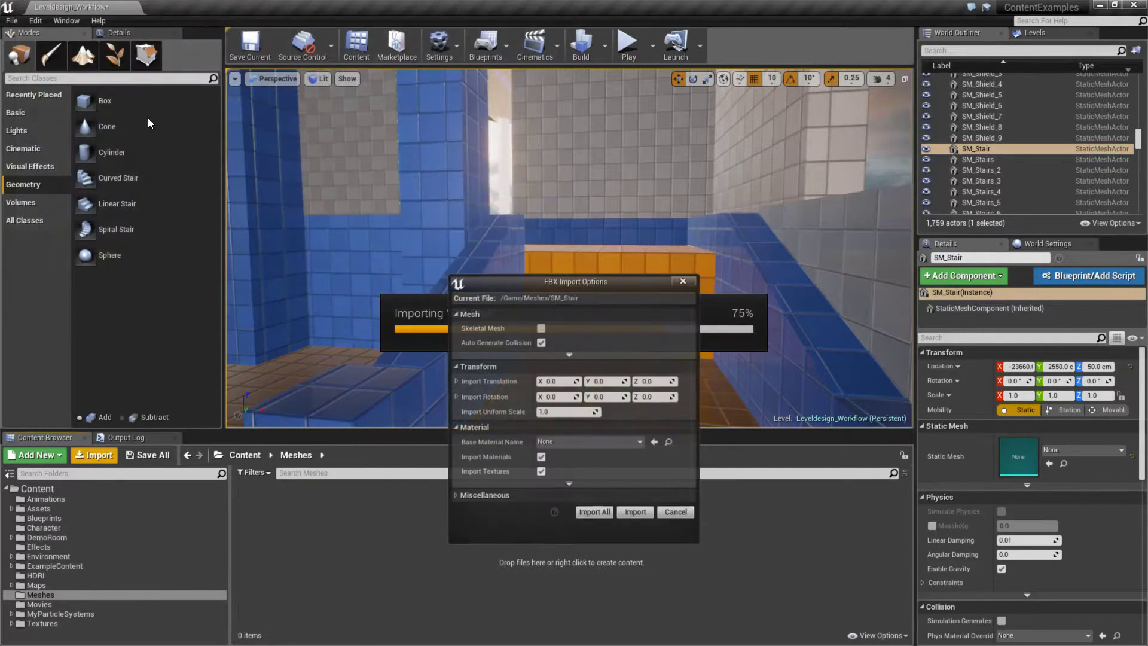
{"action": "left_click", "coordinate": [587, 514]}
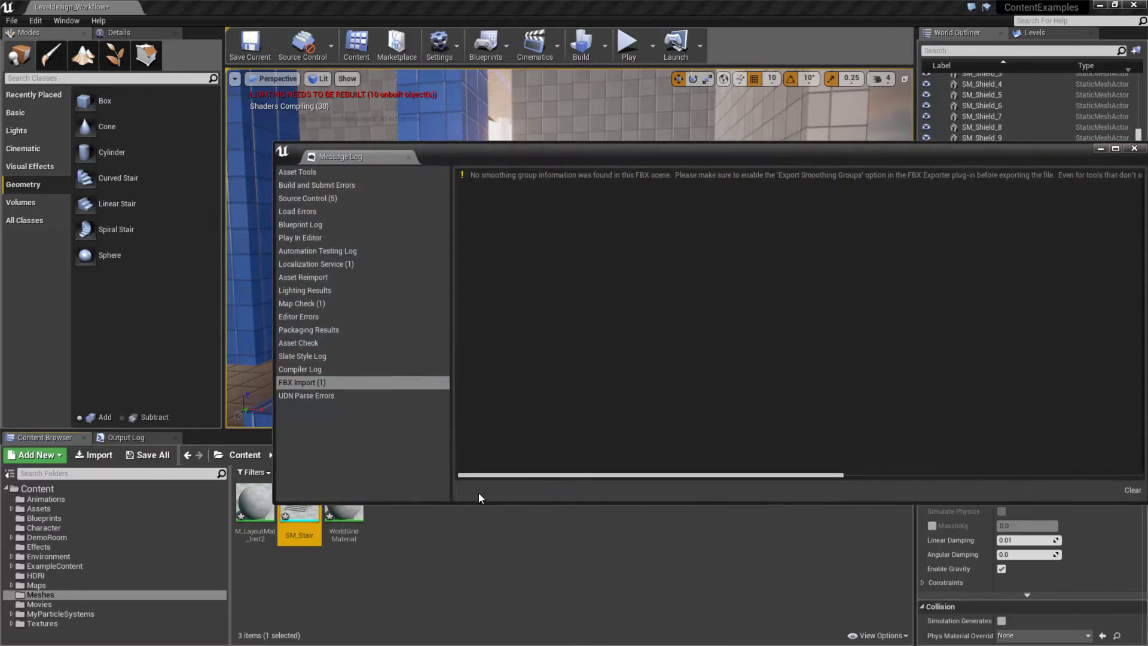
{"action": "left_click_drag", "start_coordinate": [1040, 154], "coordinate": [945, 152]}
{"action": "left_click", "coordinate": [1039, 147]}
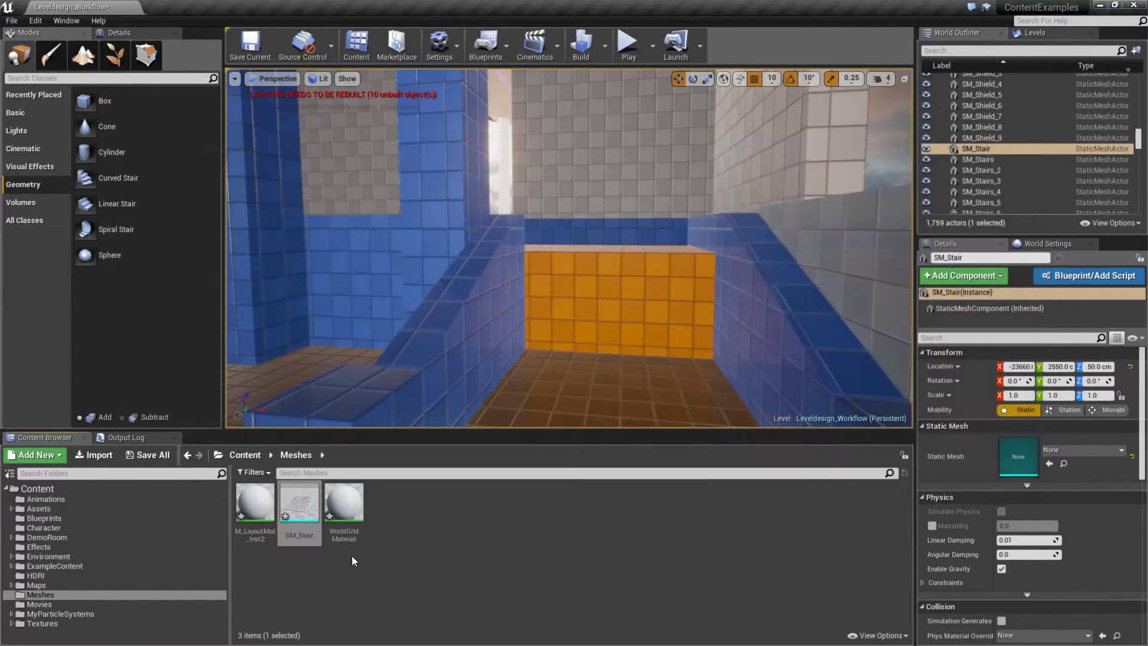
- Place the imported SM_Stair mesh in the level between the blue side walls and lower it to Z 50 cm
{"action": "left_click", "coordinate": [358, 573]}
{"action": "left_click", "coordinate": [306, 510]}
{"action": "left_click_drag", "start_coordinate": [304, 509], "coordinate": [453, 304]}
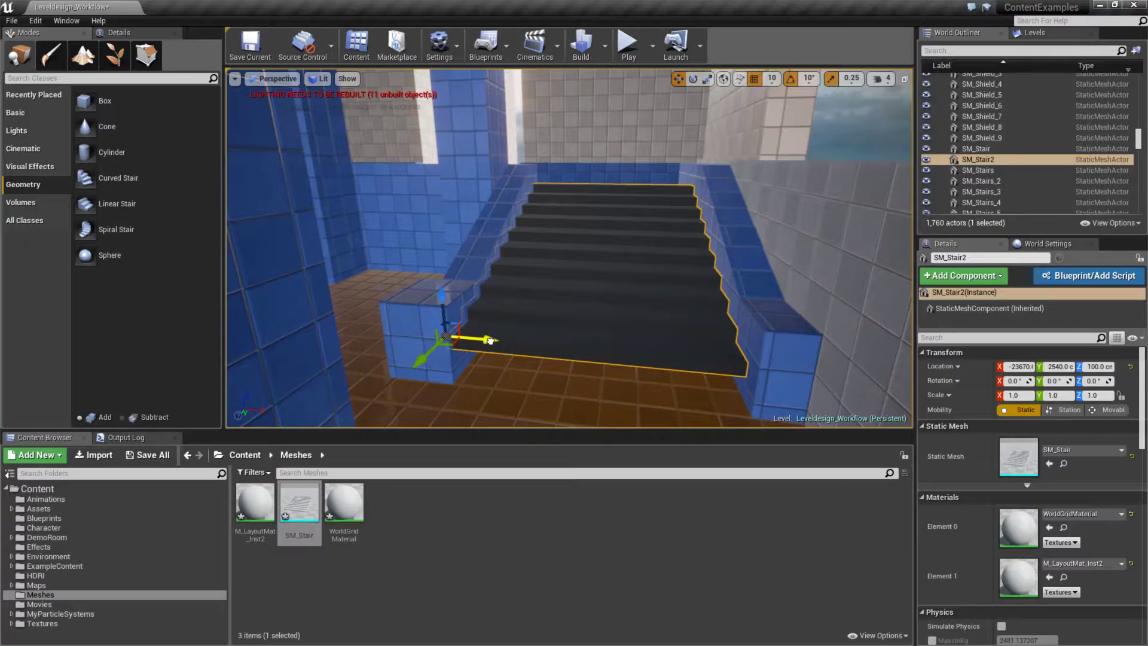
{"action": "left_click_drag", "start_coordinate": [487, 341], "coordinate": [496, 342]}
{"action": "left_click_drag", "start_coordinate": [447, 302], "coordinate": [453, 333]}
- Check the SM_Stair asset's source file details, switch to MODO and view the stair mesh from another angle
{"action": "left_click", "coordinate": [333, 505]}
{"action": "left_click", "coordinate": [303, 504]}
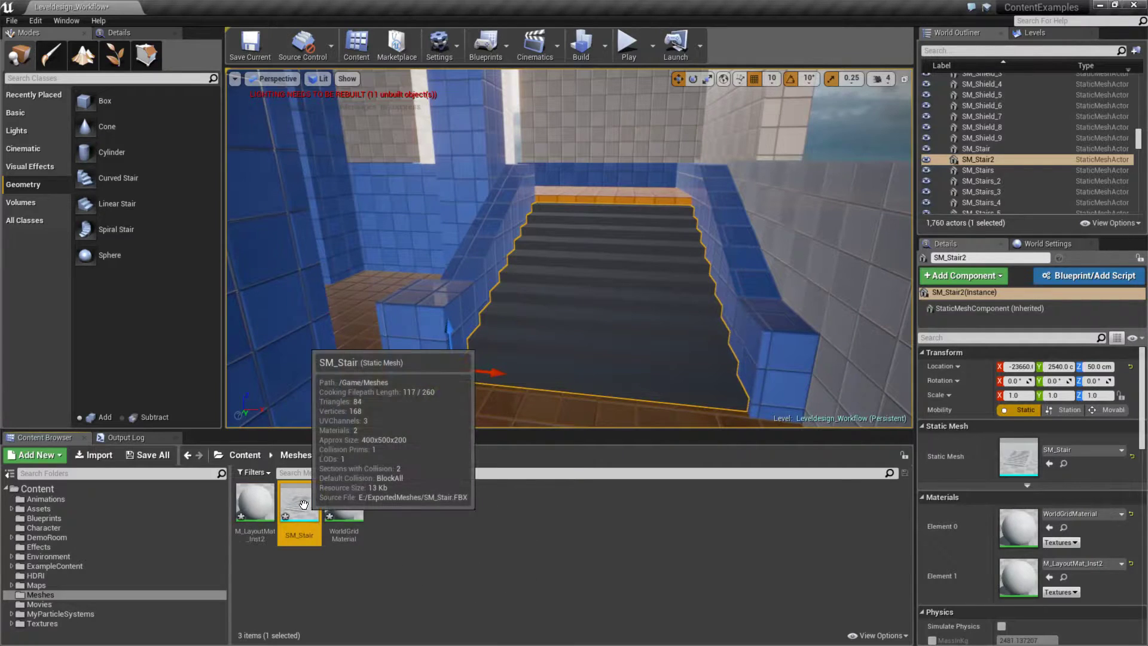
{"action": "left_click", "coordinate": [391, 515]}
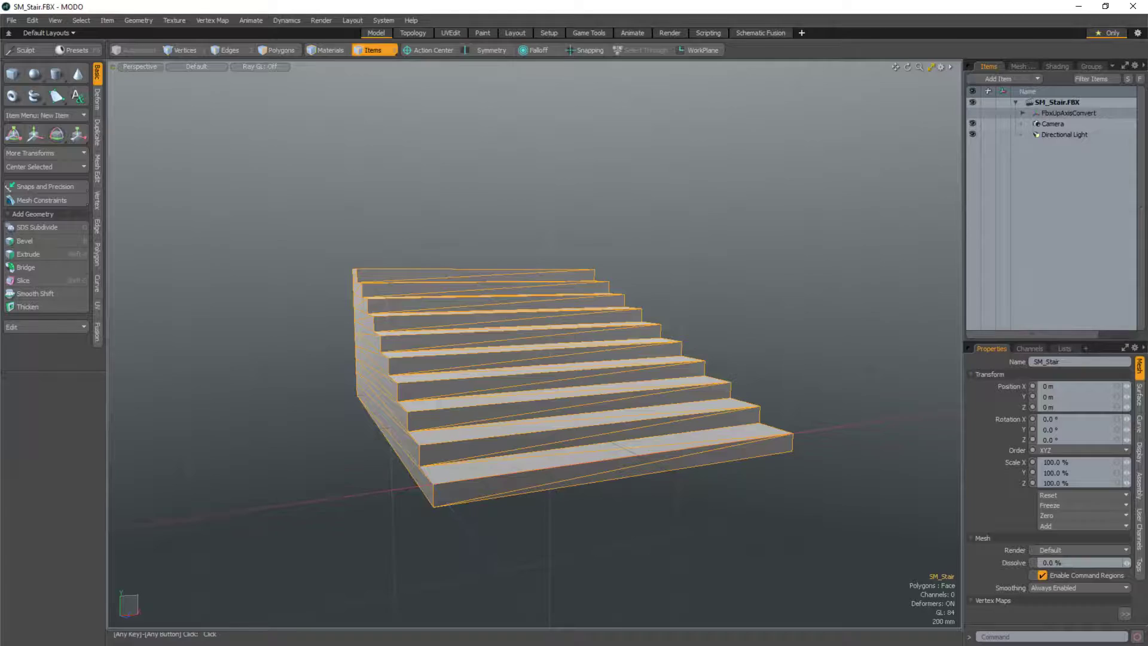
{"action": "left_click_drag", "start_coordinate": [518, 385], "coordinate": [570, 357], "text": "alt"}
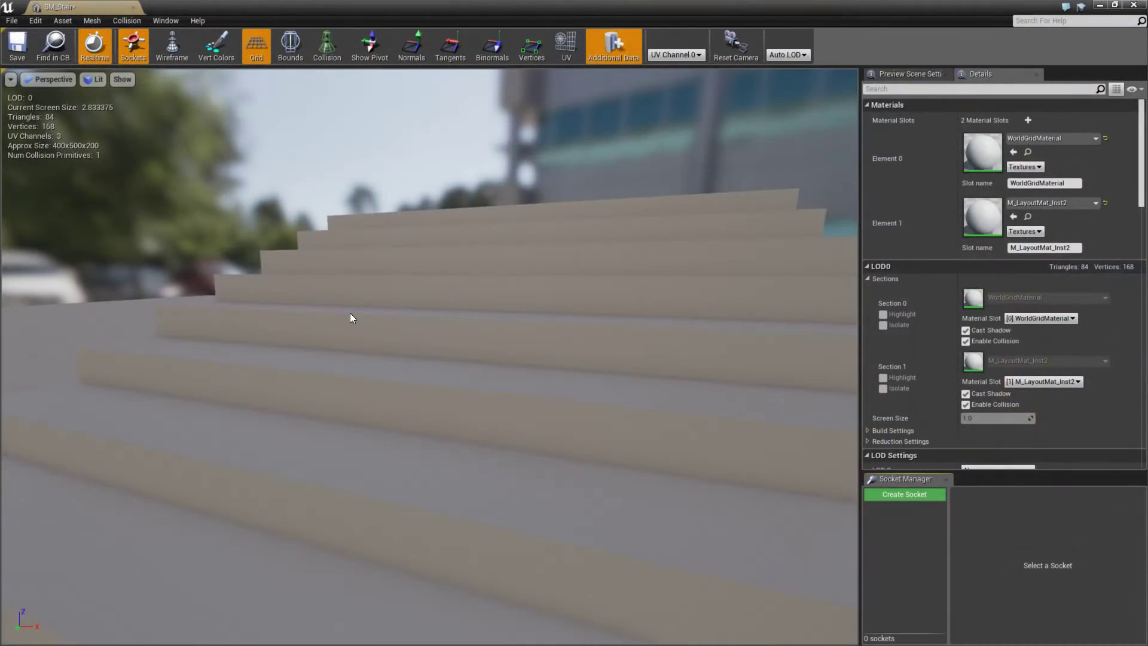
- Return to SM_Stair in Unreal's Static Mesh Editor, reimport it from its source file and inspect the mesh from behind
{"action": "scroll", "coordinate": [447, 450], "scroll_direction": "down", "scroll_amount": 5}
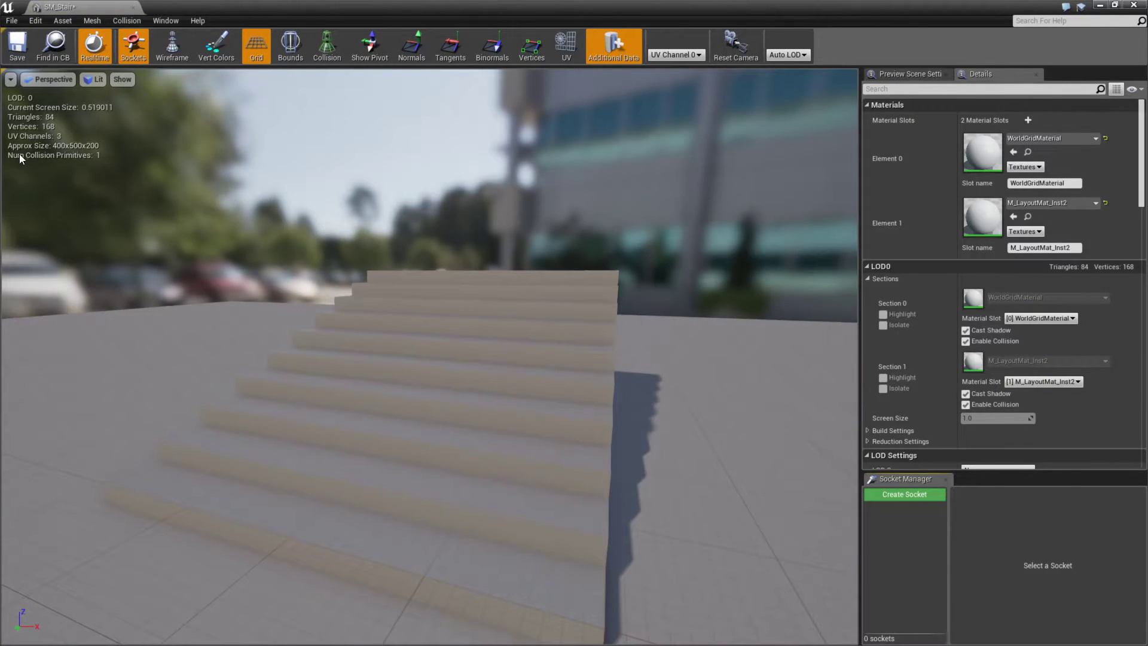
{"action": "left_click", "coordinate": [64, 22]}
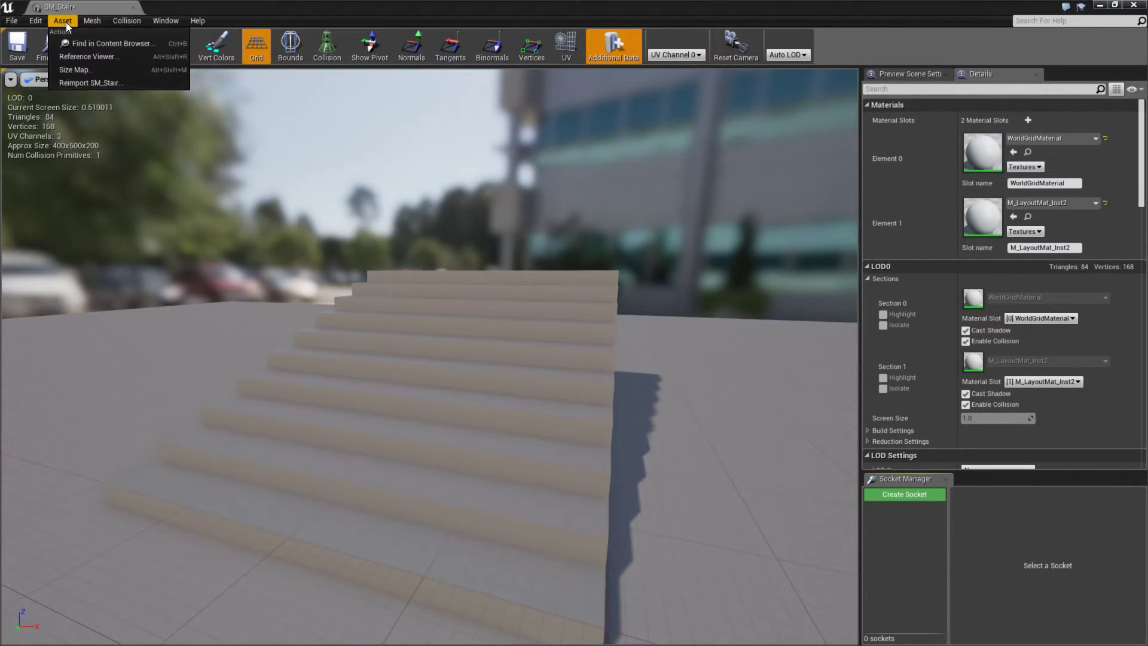
{"action": "left_click", "coordinate": [84, 83]}
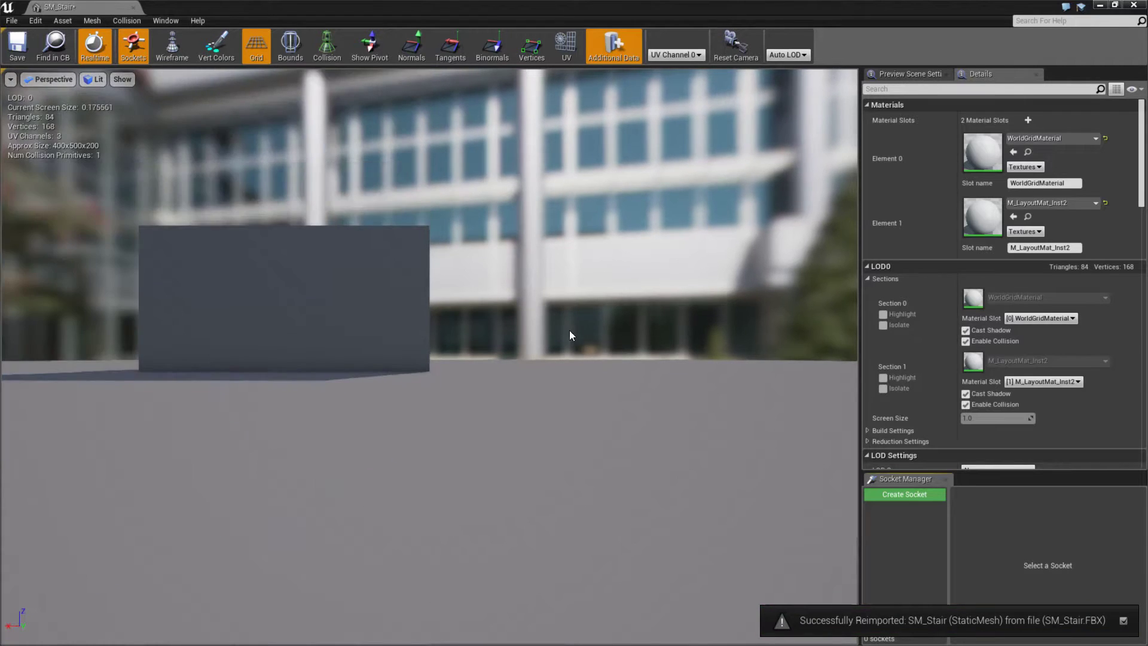
{"action": "left_click_drag", "start_coordinate": [570, 335], "coordinate": [490, 299]}
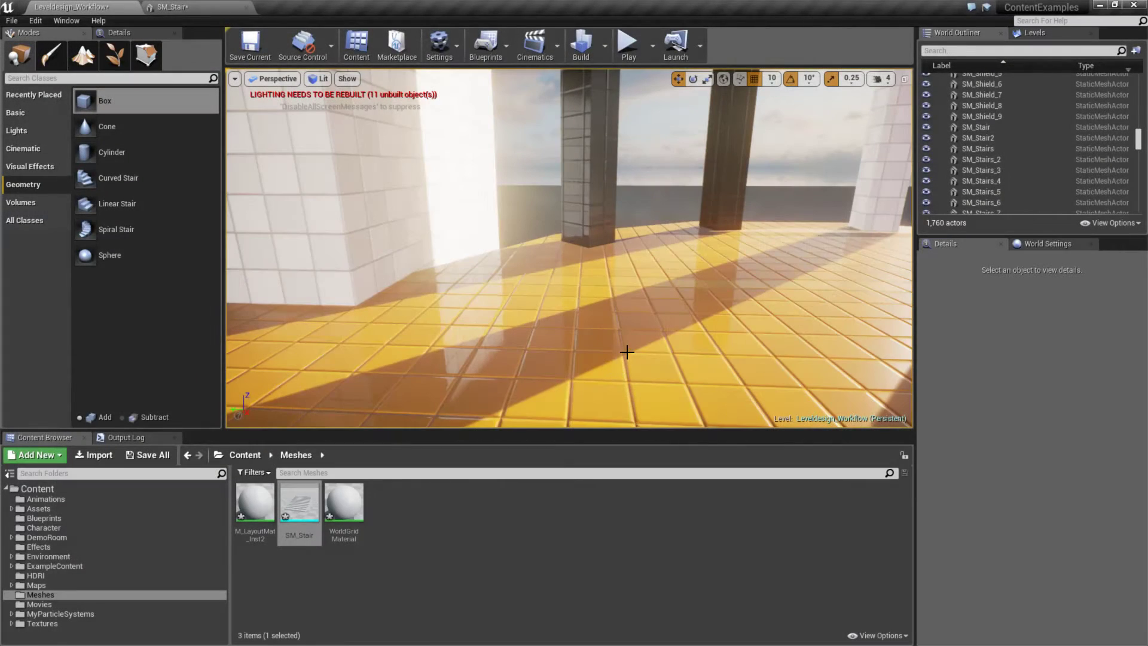
- Add an additive box brush to the level on the yellow tiled floor in front of the dark columns
{"action": "right_click_drag", "start_coordinate": [622, 377], "coordinate": [598, 347]}
{"action": "mouse_move", "coordinate": [101, 101]}
{"action": "left_mouse_down"}
{"action": "mouse_move", "coordinate": [584, 323]}
{"action": "mouse_move", "coordinate": [621, 311]}
{"action": "left_mouse_up"}
{"action": "mouse_move", "coordinate": [621, 310]}
{"action": "right_mouse_down"}
{"action": "mouse_move", "coordinate": [621, 293]}
{"action": "mouse_move", "coordinate": [706, 305]}
{"action": "mouse_move", "coordinate": [640, 296]}
{"action": "mouse_move", "coordinate": [658, 305]}
{"action": "mouse_move", "coordinate": [538, 335]}
{"action": "mouse_move", "coordinate": [652, 308]}
{"action": "mouse_move", "coordinate": [700, 320]}
{"action": "mouse_move", "coordinate": [585, 302]}
{"action": "right_mouse_up"}
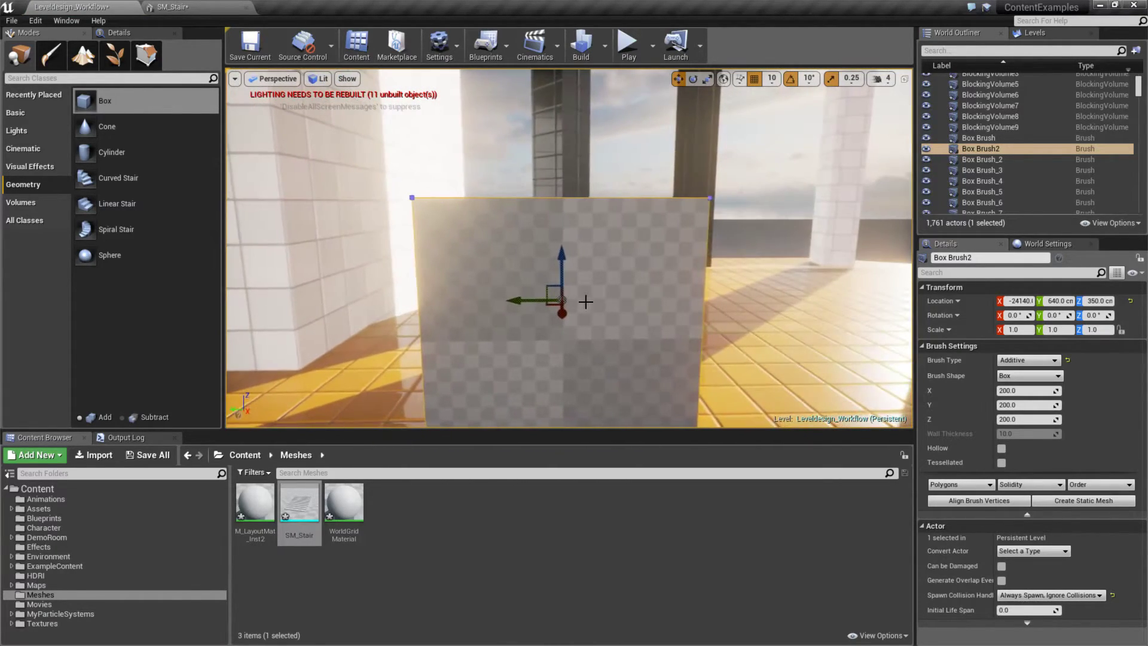
{"action": "mouse_move", "coordinate": [562, 267]}
{"action": "left_mouse_down"}
{"action": "mouse_move", "coordinate": [576, 328]}
{"action": "mouse_move", "coordinate": [580, 270]}
{"action": "left_mouse_up"}
{"action": "right_click_drag", "start_coordinate": [580, 269], "coordinate": [724, 274]}
{"action": "mouse_move", "coordinate": [622, 267]}
{"action": "left_mouse_down", "text": "alt"}
{"action": "mouse_move", "coordinate": [699, 254]}
{"action": "mouse_move", "coordinate": [622, 309]}
{"action": "left_mouse_up", "text": "alt"}
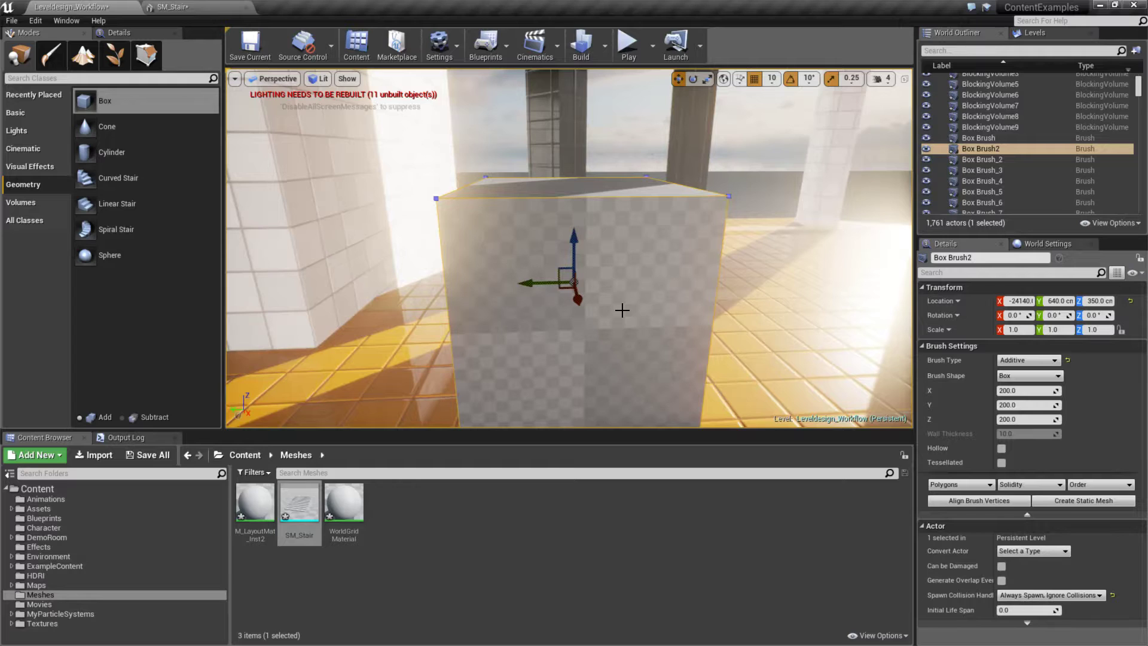
- Convert the box brush into a static mesh named SM_Box in the Meshes folder
{"action": "left_click", "coordinate": [1073, 501]}
{"action": "left_click", "coordinate": [490, 342]}
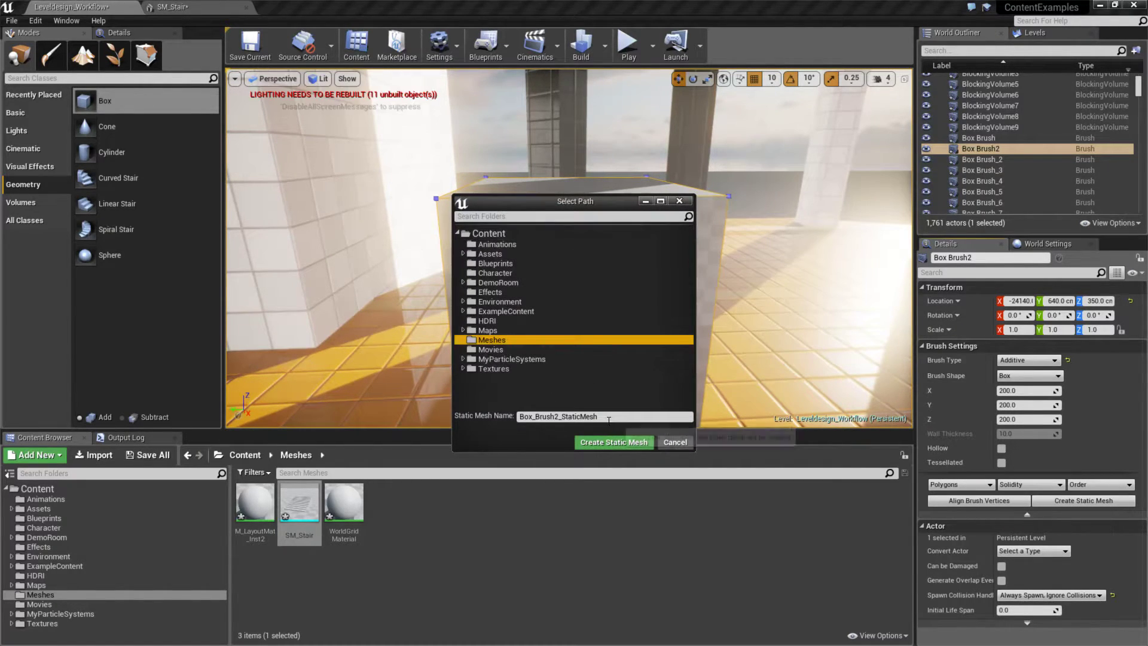
{"action": "type", "text": "SM_Box"}
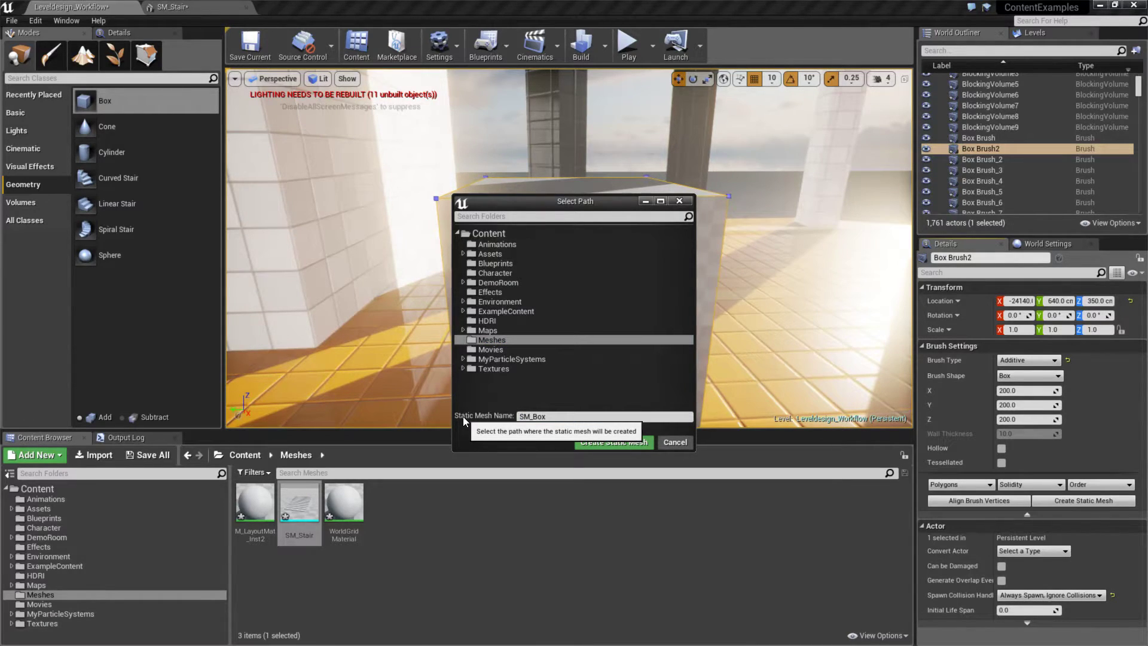
{"action": "left_click", "coordinate": [613, 443]}
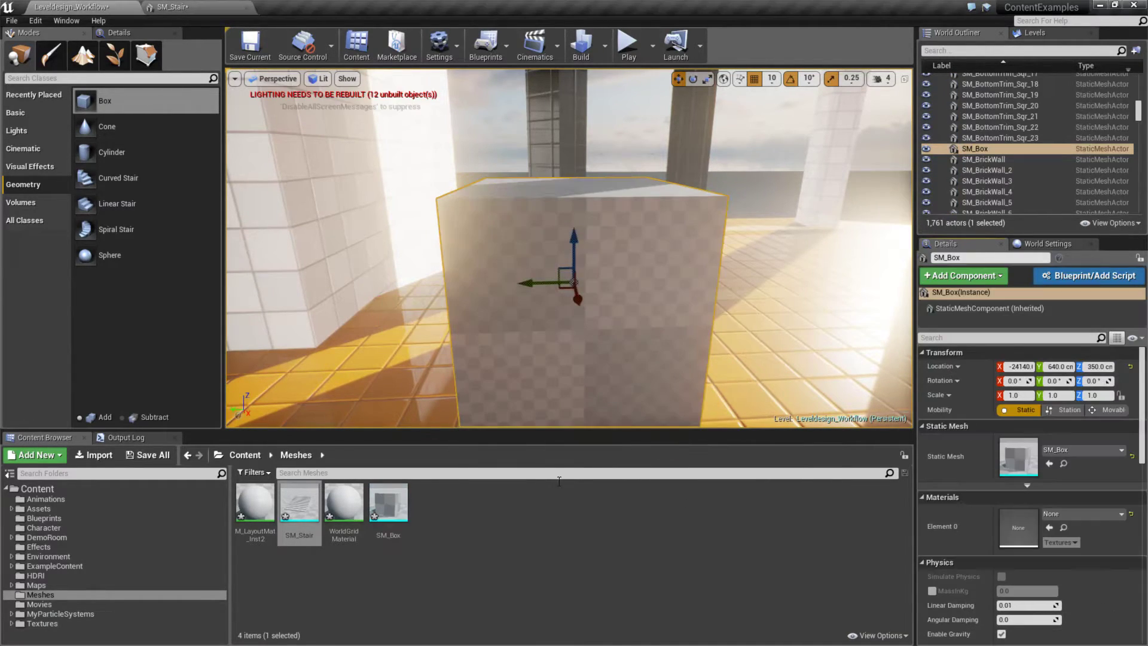
- Open SM_Box in the Static Mesh Editor, examine its settings, close it and return to the level view
{"action": "double_click", "coordinate": [383, 506]}
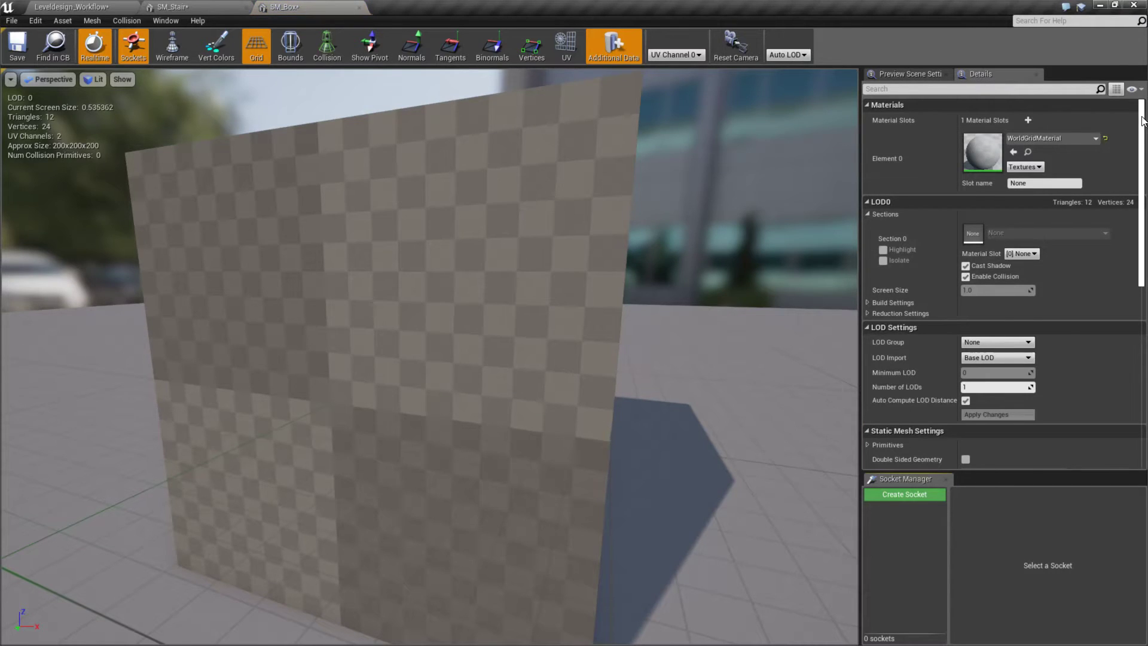
{"action": "scroll", "coordinate": [1029, 329], "scroll_direction": "down", "scroll_amount": 10}
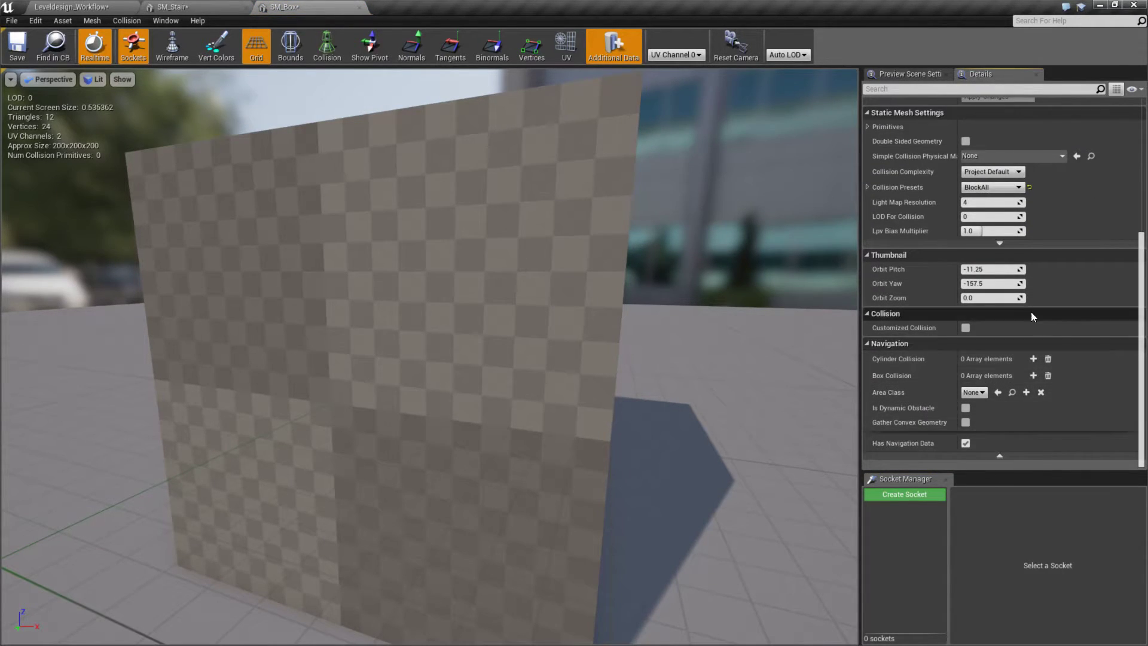
{"action": "left_click", "coordinate": [360, 8]}
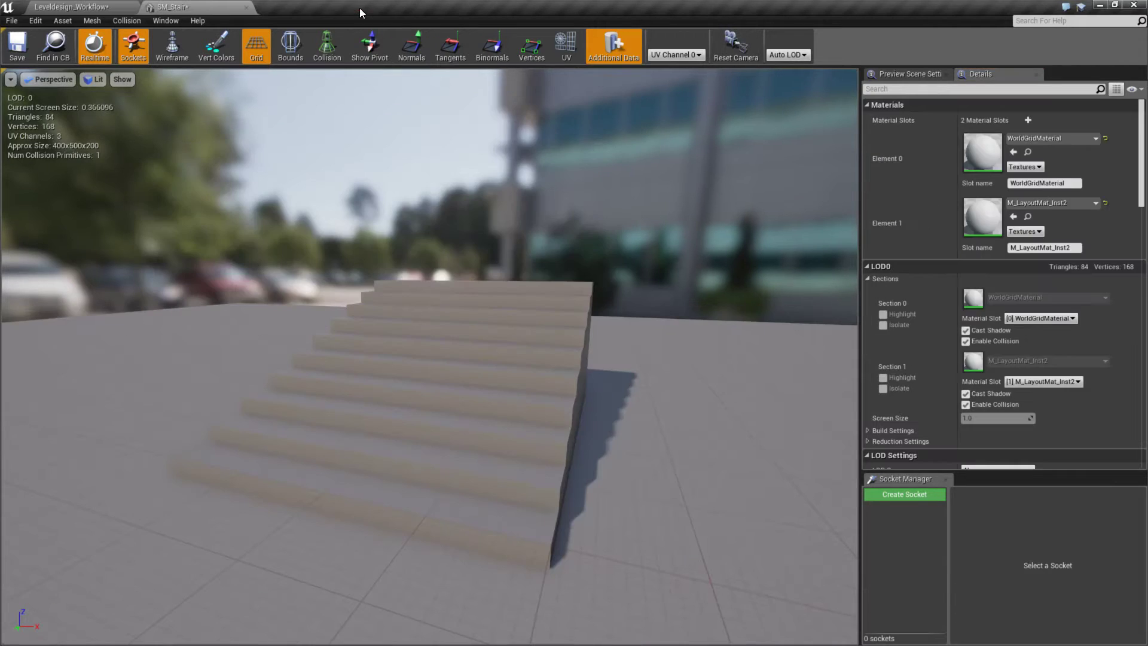
{"action": "left_click", "coordinate": [85, 5]}
{"action": "right_click_drag", "start_coordinate": [646, 340], "coordinate": [646, 343]}
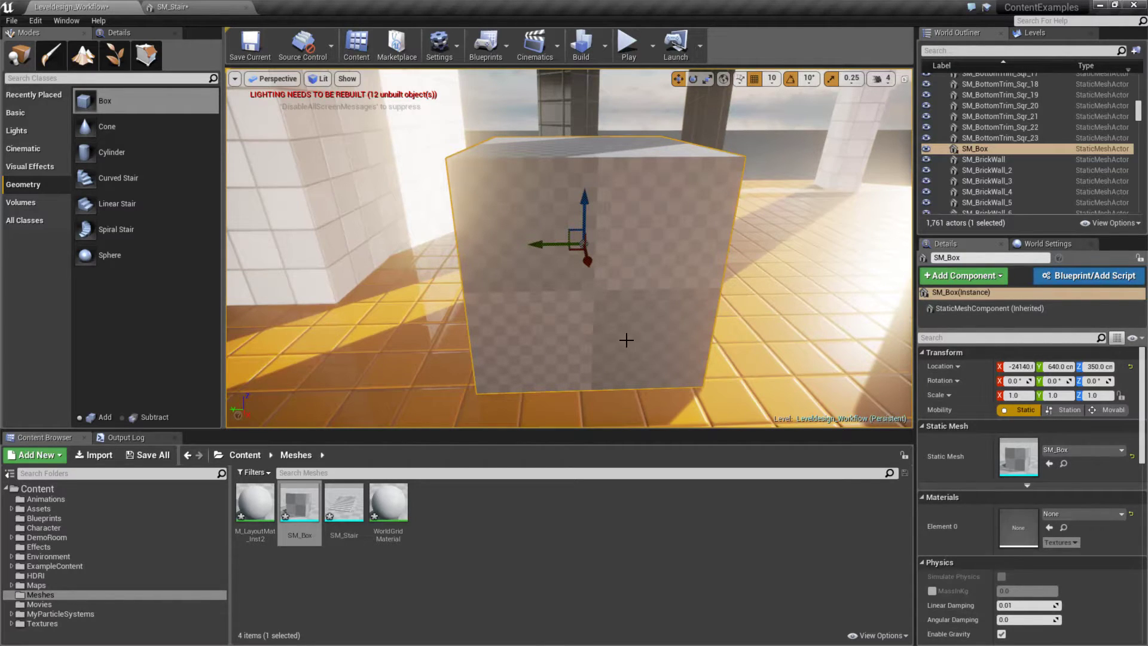
- Delete the SM_Box actor from the level, keeping its asset in the Meshes folder
{"action": "left_click", "coordinate": [299, 506]}
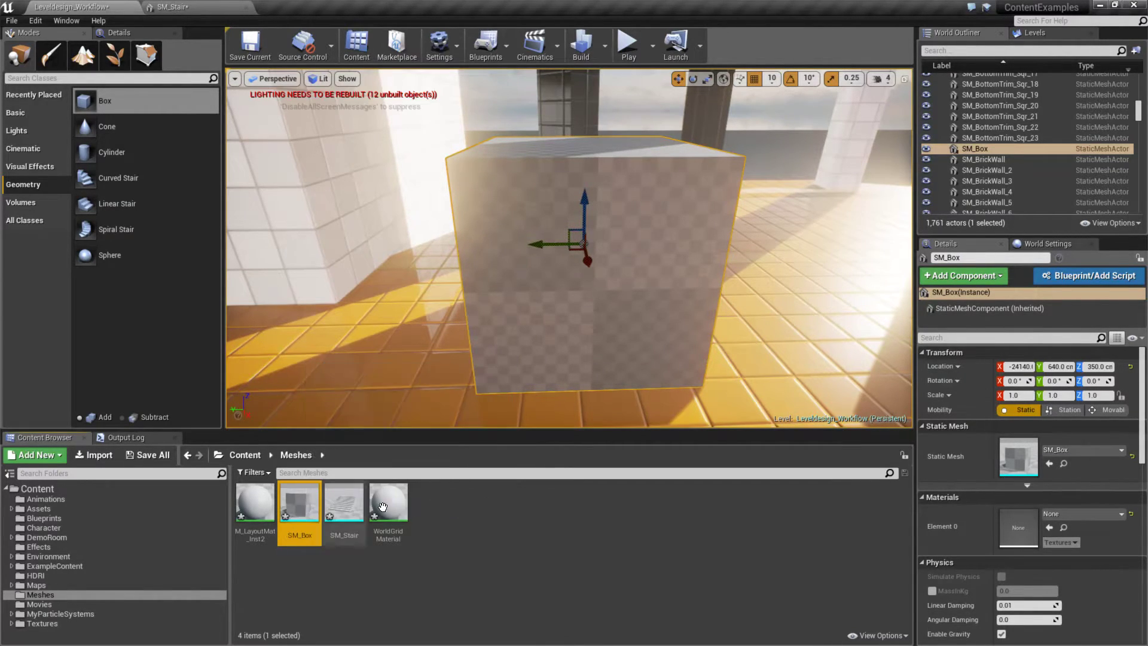
{"action": "left_click", "coordinate": [728, 276]}
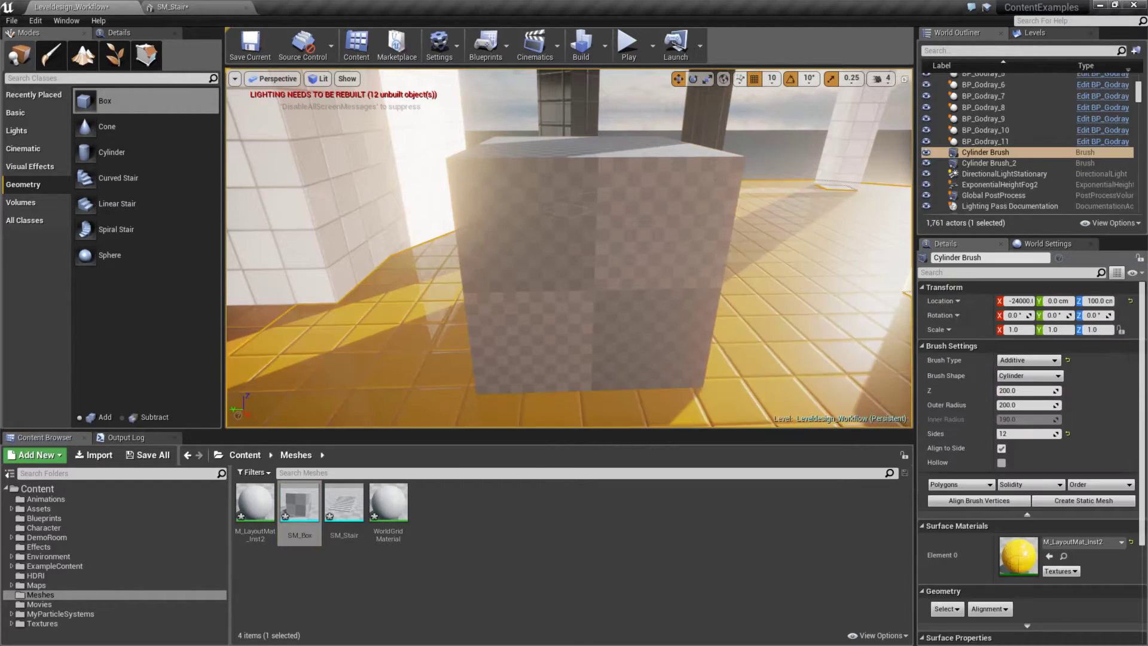
{"action": "left_click", "coordinate": [544, 292]}
{"action": "key", "text": "Delete"}
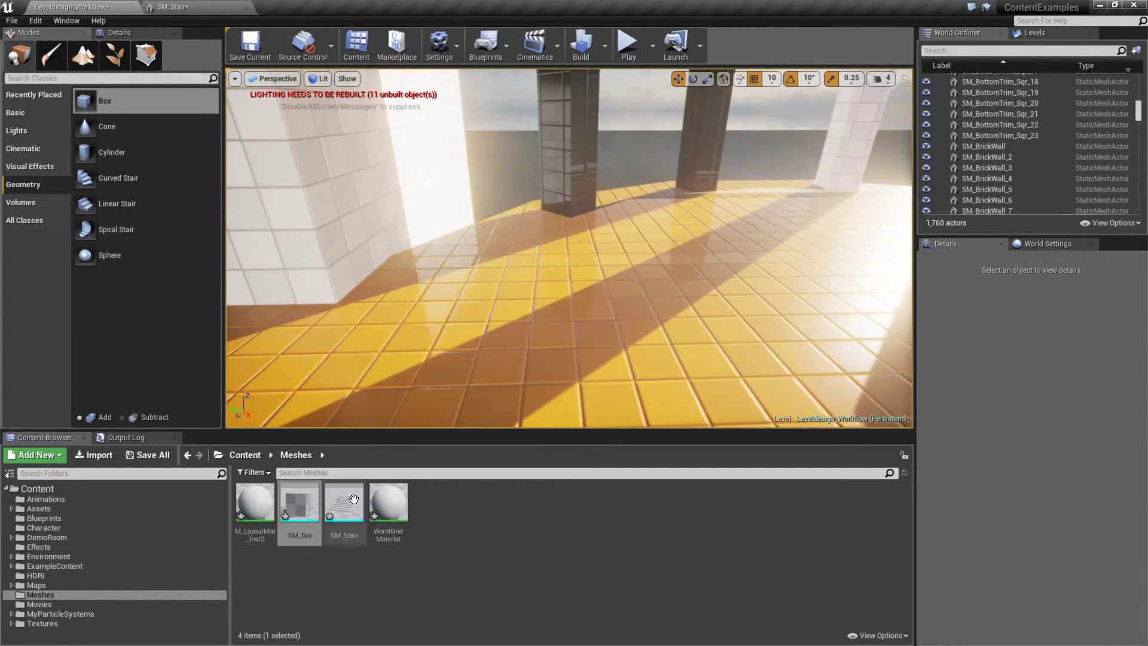
- Export the SM_Box asset as SM_Box.FBX to the ExportedMeshes folder on drive E
{"action": "right_click", "coordinate": [300, 507]}
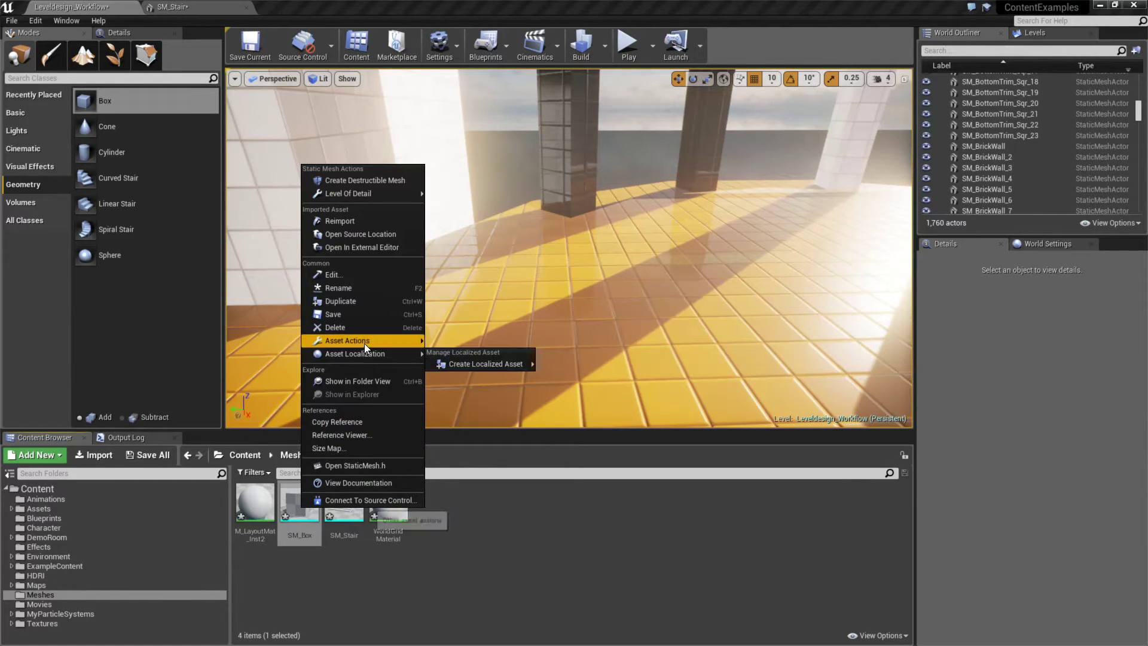
{"action": "mouse_move", "coordinate": [364, 342]}
{"action": "left_click", "coordinate": [474, 397]}
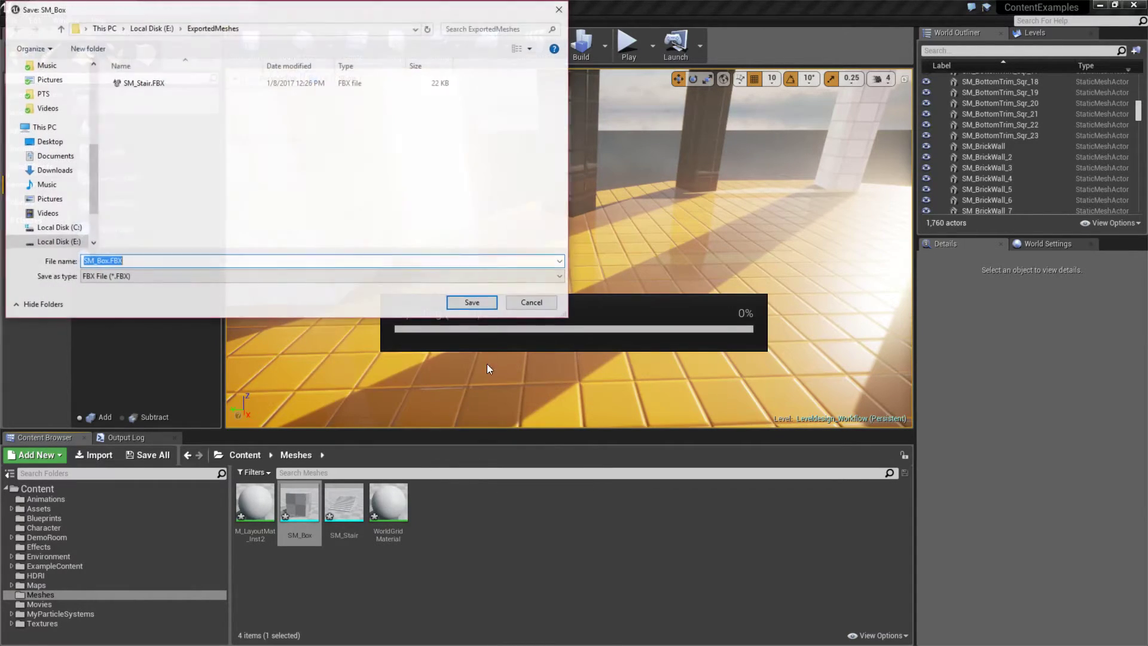
{"action": "left_click", "coordinate": [473, 303]}
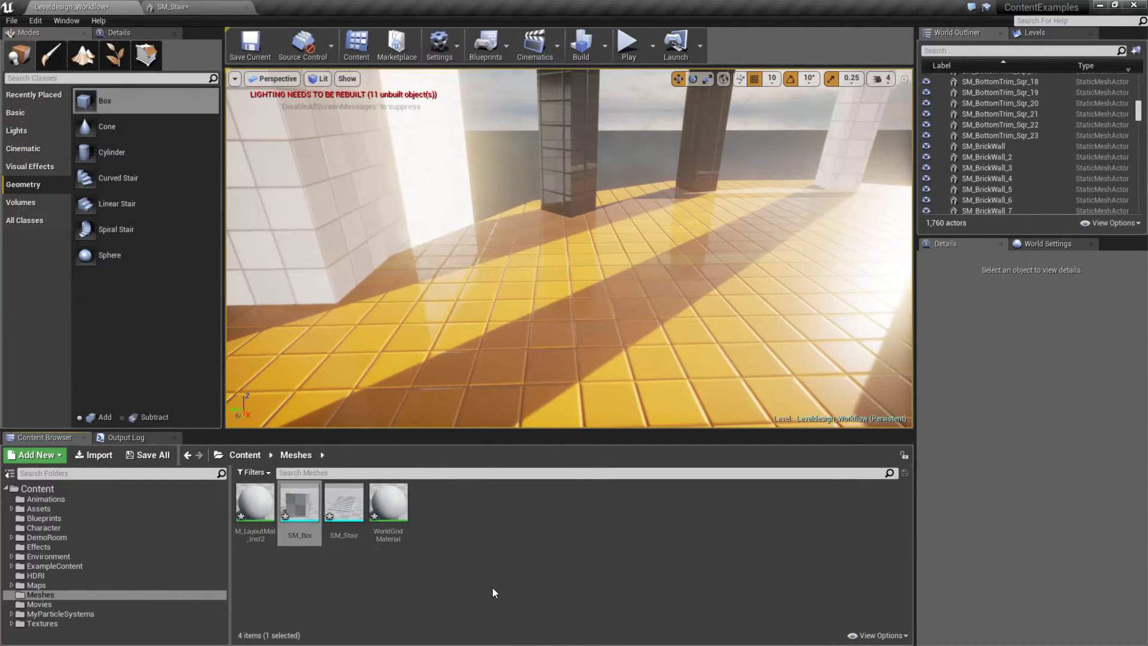
- Rename the SM_Box asset in the Meshes folder to SM_BoxOld
{"action": "right_click", "coordinate": [295, 512]}
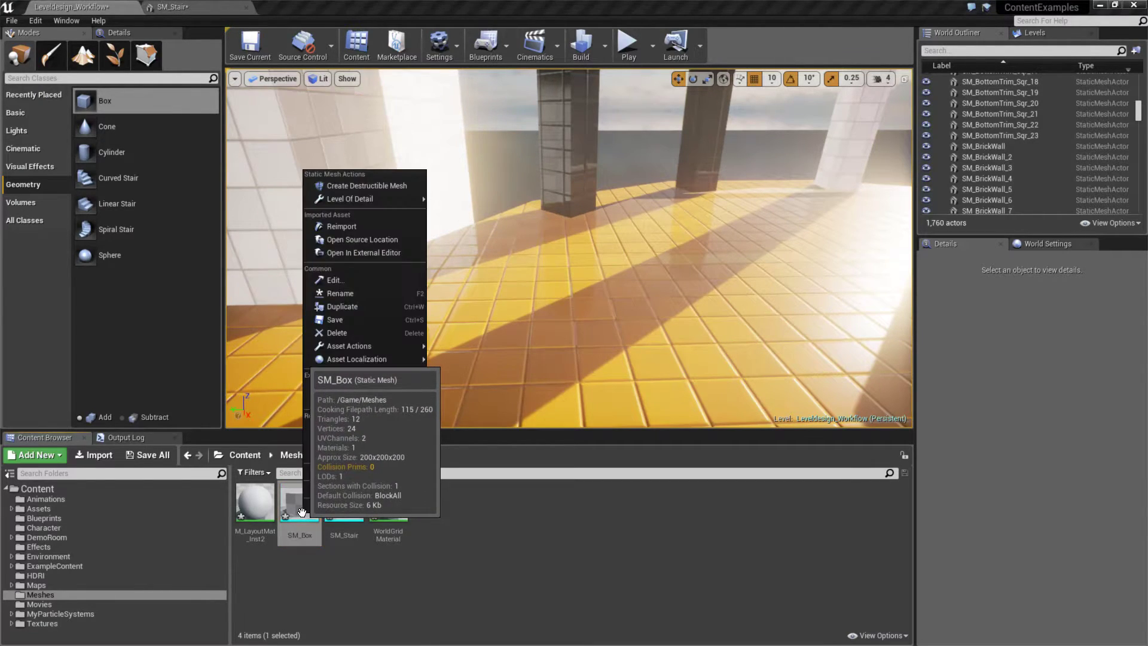
{"action": "key", "text": "F2"}
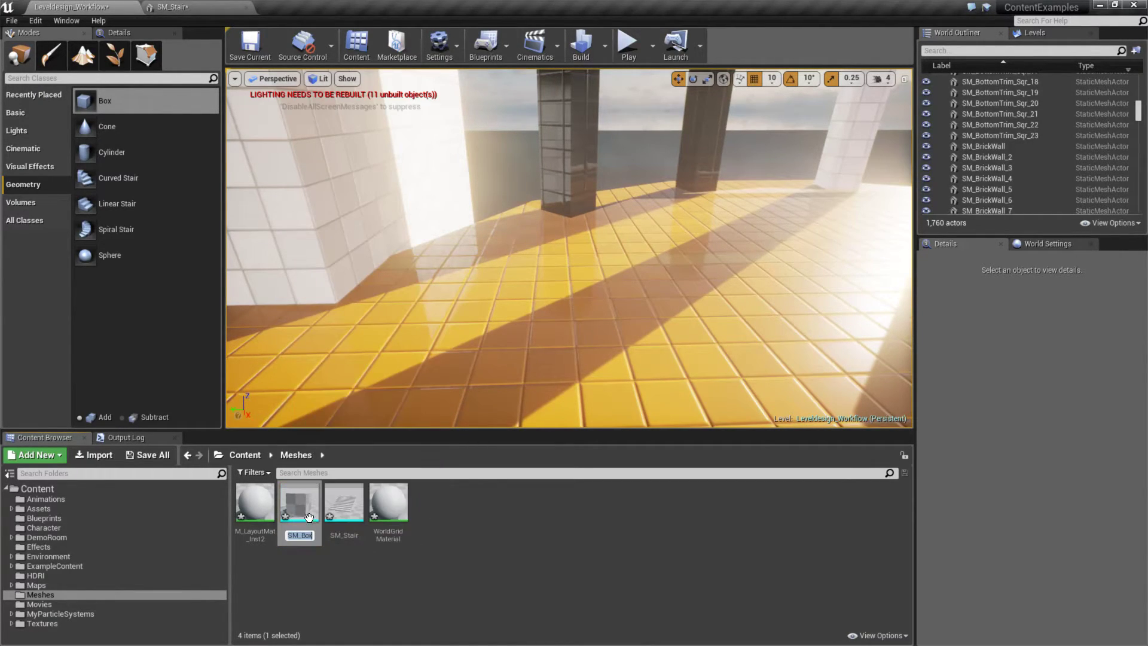
{"action": "key", "text": "Return"}
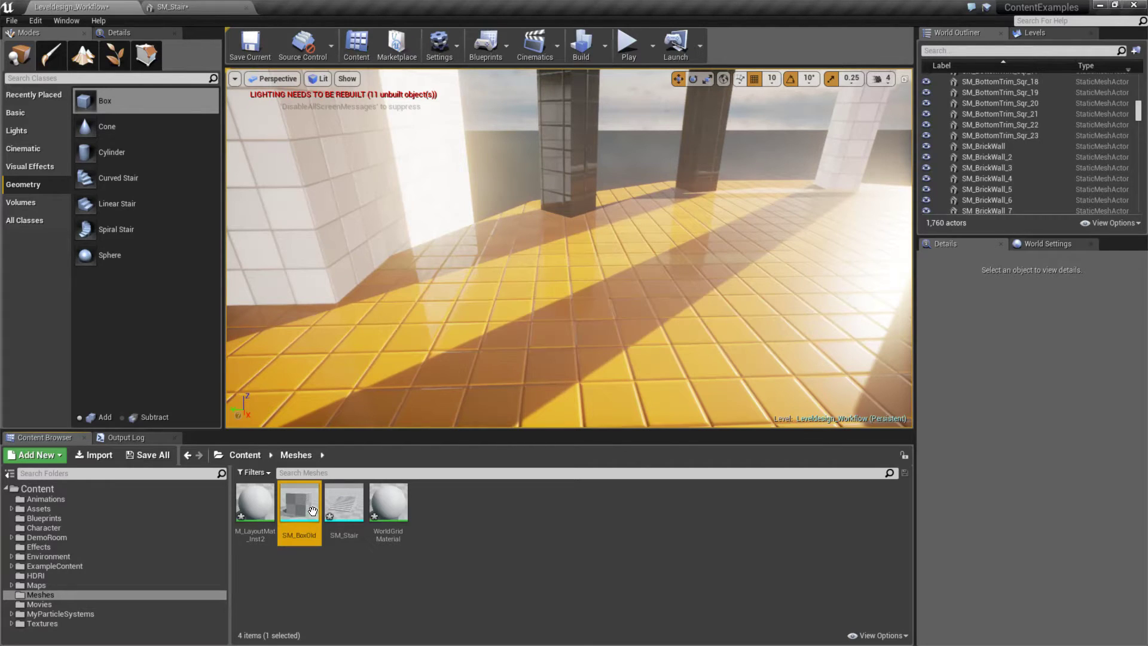
- Import SM_Box.FBX from the ExportedMeshes folder into Meshes with an import translation of 50 on X, Y and Z
{"action": "left_click", "coordinate": [95, 458]}
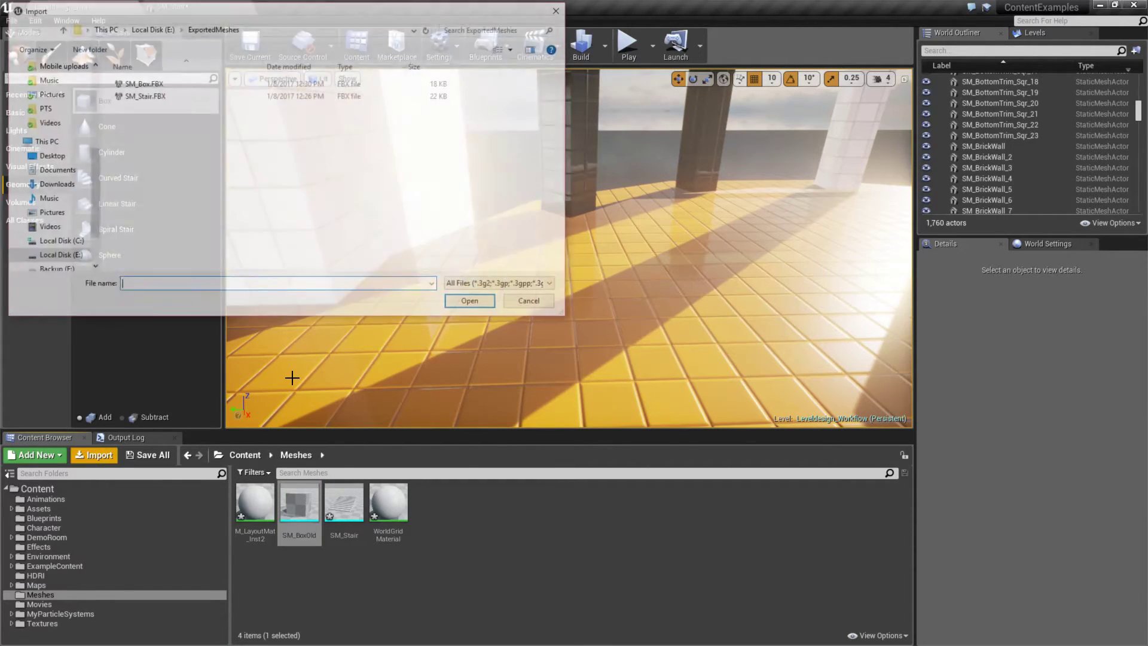
{"action": "left_click", "coordinate": [150, 85]}
{"action": "left_click", "coordinate": [472, 302]}
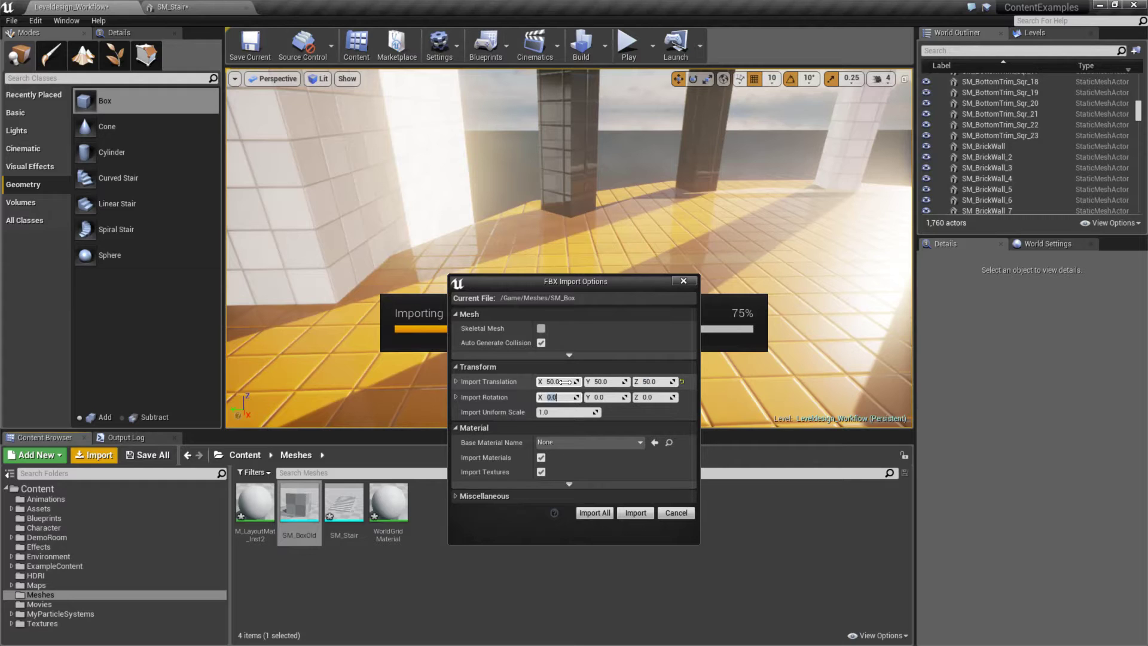
{"action": "left_click", "coordinate": [596, 513]}
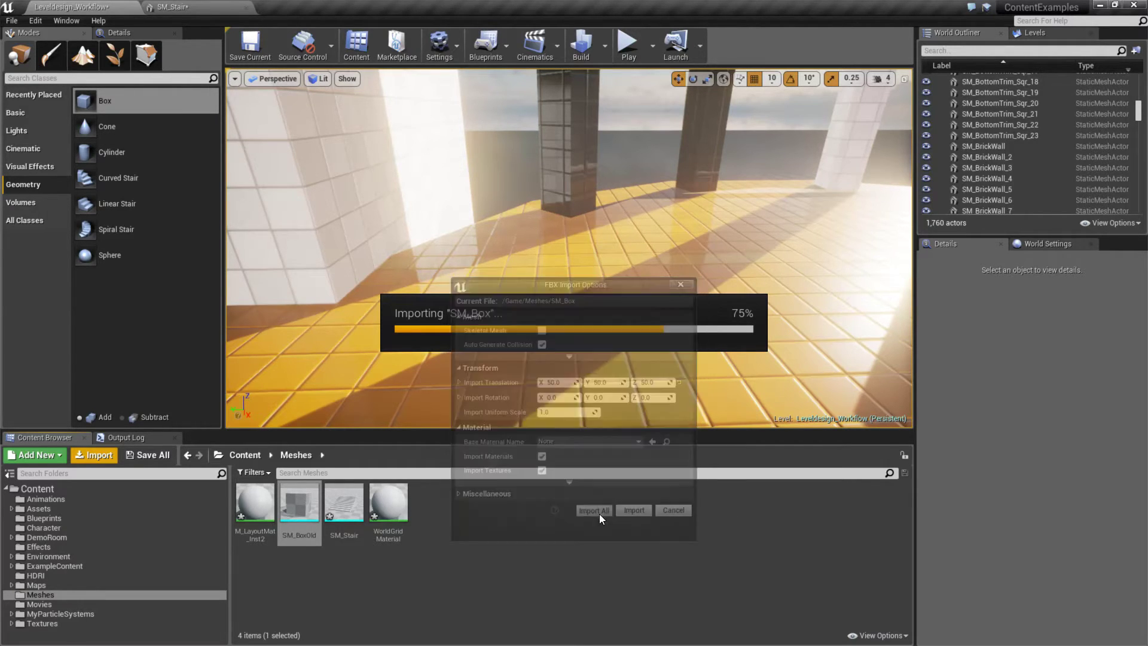
{"action": "left_click", "coordinate": [1041, 147]}
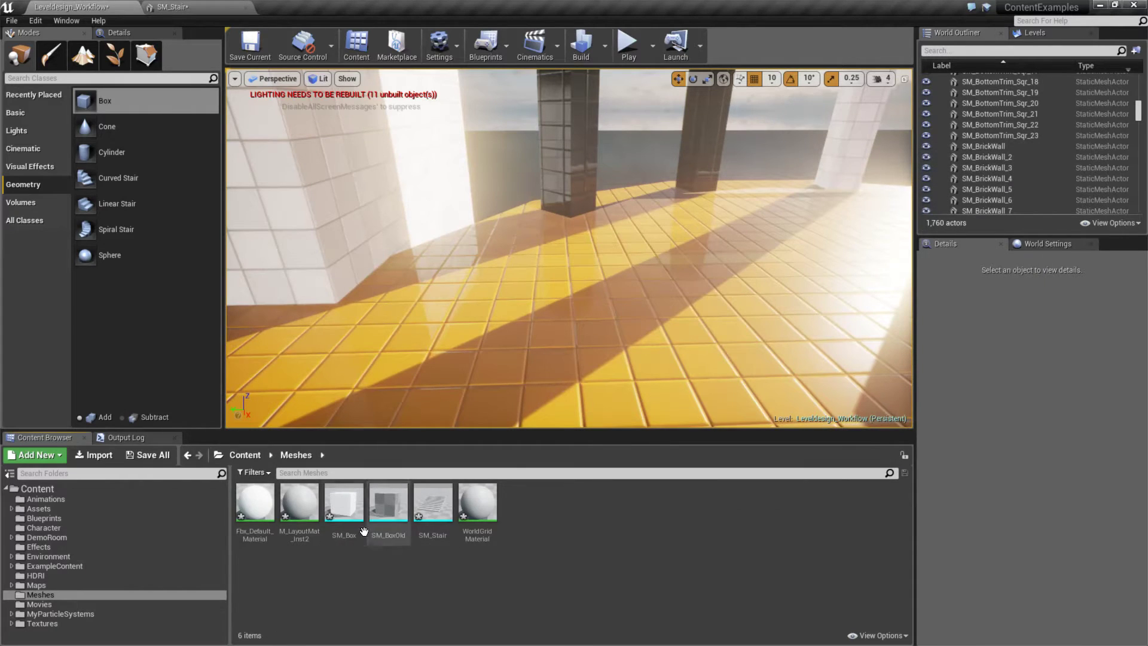
- Place the new SM_Box mesh in the level on the yellow tiled floor and raise it to 340 cm on Z
{"action": "mouse_move", "coordinate": [344, 509]}
{"action": "left_click_drag", "start_coordinate": [344, 509], "coordinate": [633, 320]}
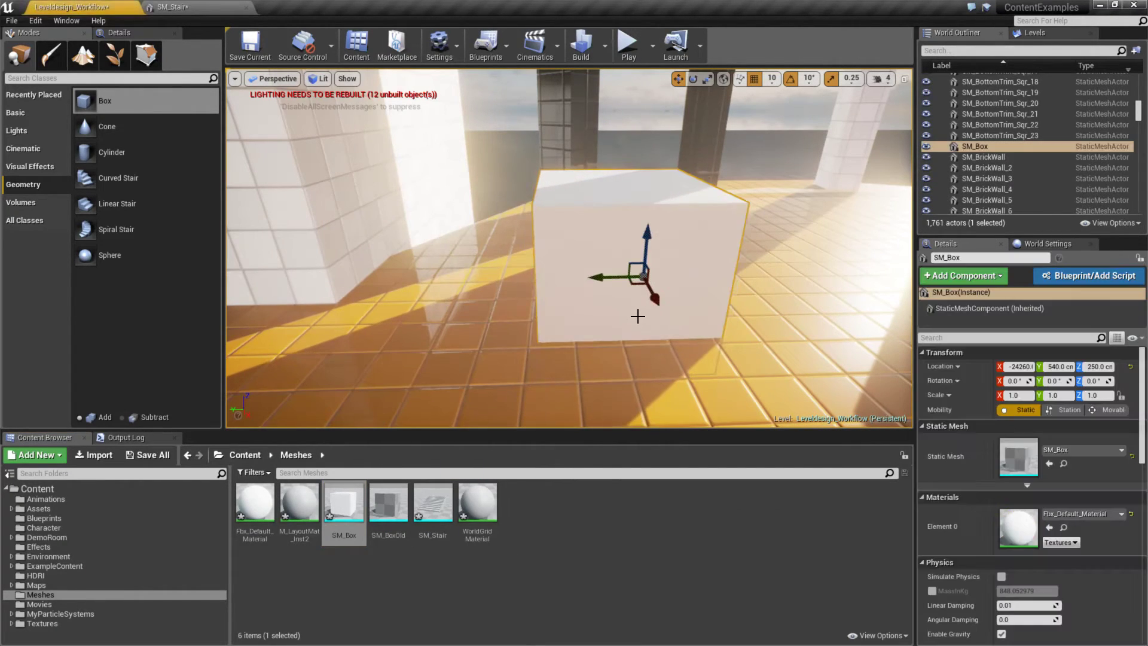
{"action": "left_click_drag", "start_coordinate": [644, 241], "coordinate": [648, 184]}
{"action": "right_click_drag", "start_coordinate": [685, 251], "coordinate": [804, 252]}
{"action": "left_click_drag", "start_coordinate": [685, 251], "coordinate": [756, 200], "text": "alt"}
{"action": "right_click_drag", "start_coordinate": [652, 209], "coordinate": [681, 254]}
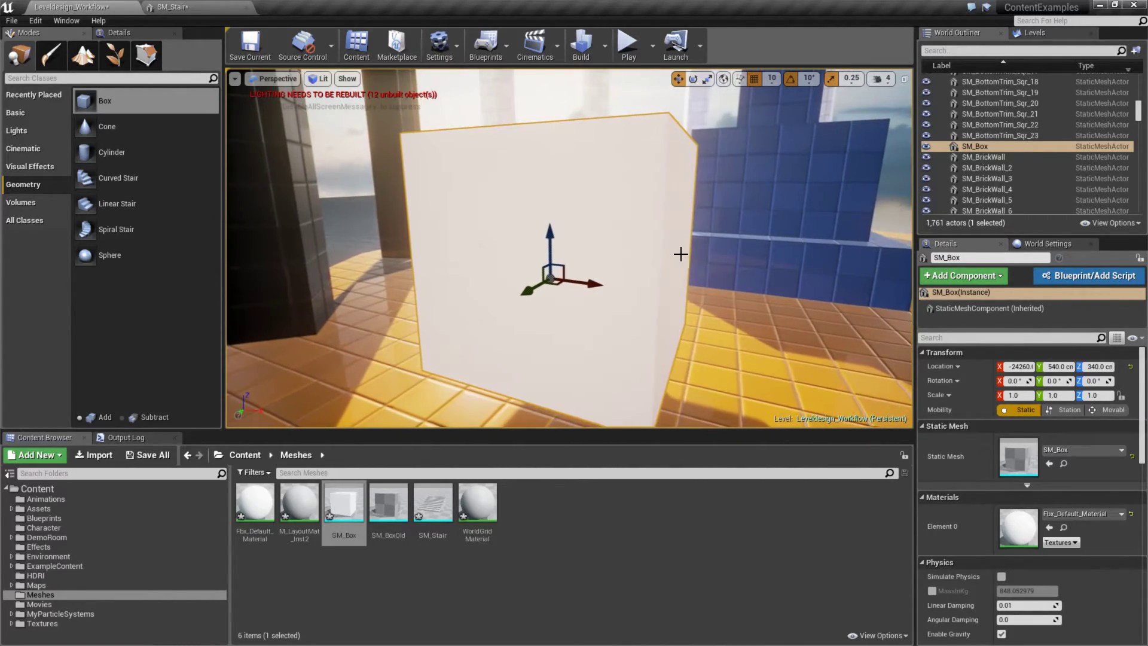
- Open SM_Box in the Static Mesh Editor, set its import translation to 100 on X, Y and Z, and reimport it
{"action": "double_click", "coordinate": [326, 527]}
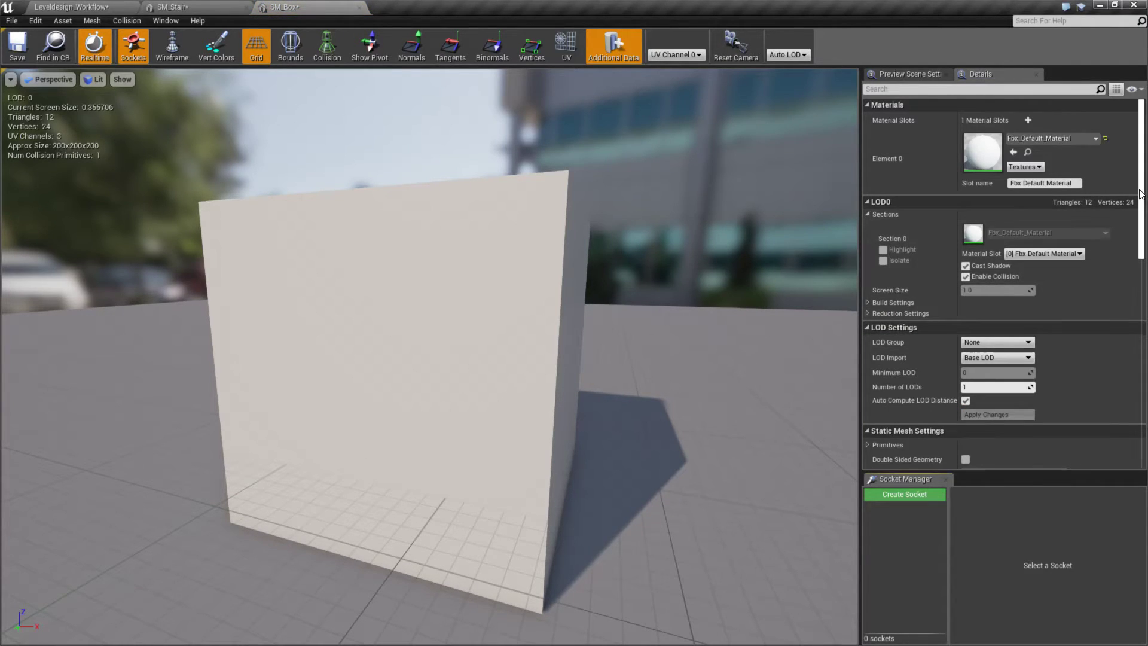
{"action": "left_click_drag", "start_coordinate": [1141, 193], "coordinate": [1141, 381]}
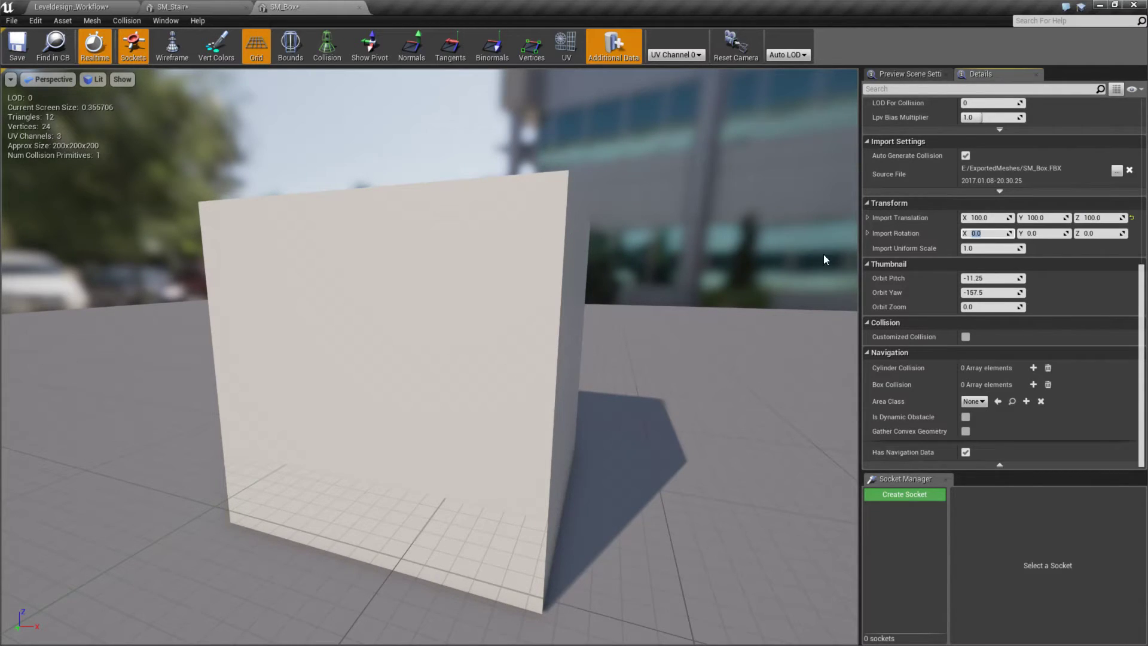
{"action": "left_click", "coordinate": [57, 20]}
{"action": "left_click", "coordinate": [85, 86]}
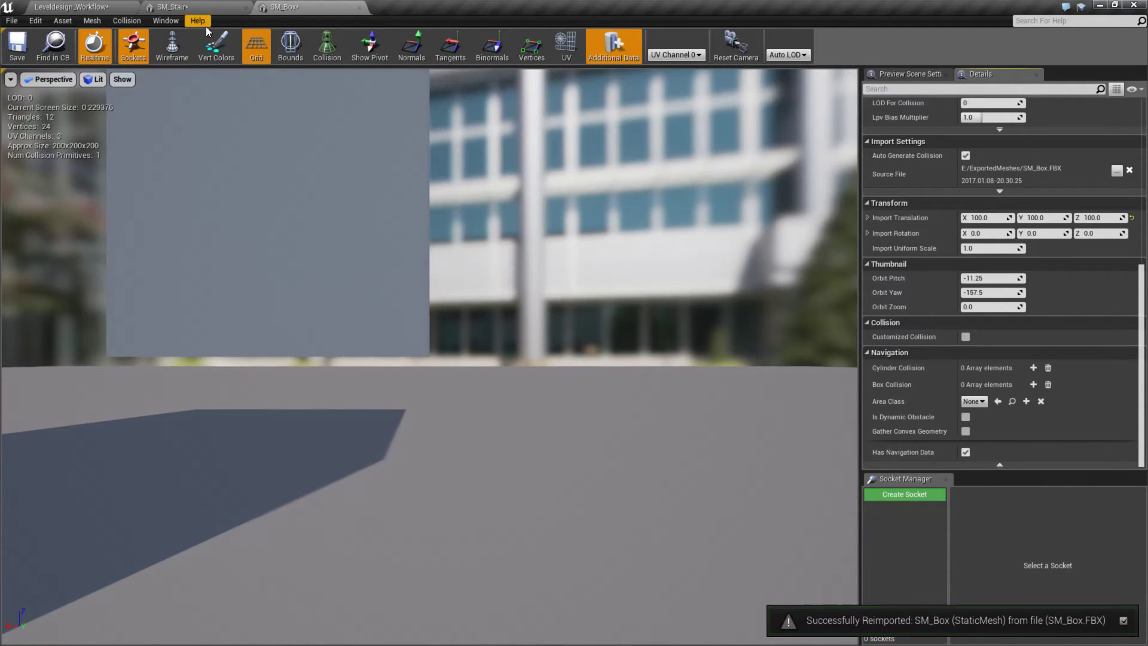
- Return to the level, move the SM_Box actor to 600 cm on Y and duplicate it
{"action": "left_click", "coordinate": [59, 7]}
{"action": "left_click_drag", "start_coordinate": [546, 276], "coordinate": [593, 279]}
{"action": "key", "text": "ctrl+z"}
{"action": "left_click", "coordinate": [518, 275]}
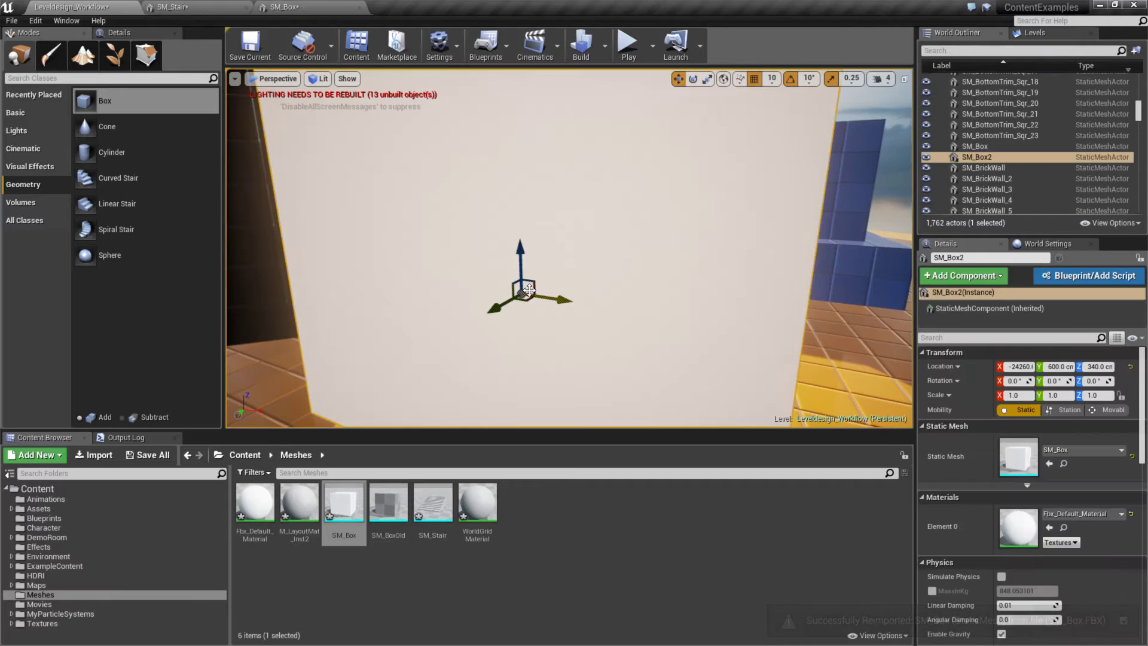
- Make further copies of the box and slide the last one along Y to 400 cm, flush against the others
{"action": "left_click_drag", "start_coordinate": [522, 272], "coordinate": [628, 303], "text": "alt"}
{"action": "mouse_move", "coordinate": [462, 260]}
{"action": "left_mouse_down", "text": "alt"}
{"action": "mouse_move", "coordinate": [574, 248]}
{"action": "mouse_move", "coordinate": [466, 265]}
{"action": "left_mouse_up", "text": "alt"}
{"action": "mouse_move", "coordinate": [601, 260]}
{"action": "left_mouse_down", "text": "alt"}
{"action": "mouse_move", "coordinate": [652, 285]}
{"action": "mouse_move", "coordinate": [610, 287]}
{"action": "mouse_move", "coordinate": [601, 260]}
{"action": "left_mouse_up", "text": "alt"}
{"action": "left_click_drag", "start_coordinate": [544, 336], "coordinate": [496, 334], "text": "alt"}
{"action": "left_click_drag", "start_coordinate": [632, 304], "coordinate": [732, 291], "text": "alt"}
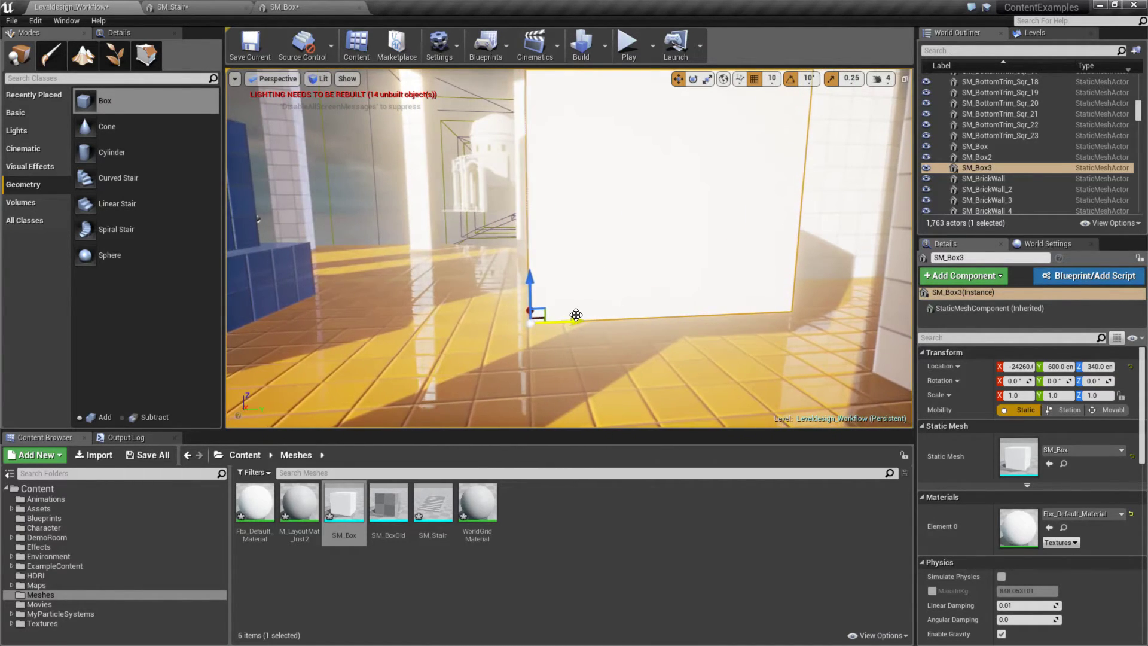
{"action": "left_click_drag", "start_coordinate": [570, 322], "coordinate": [248, 323], "text": "alt"}
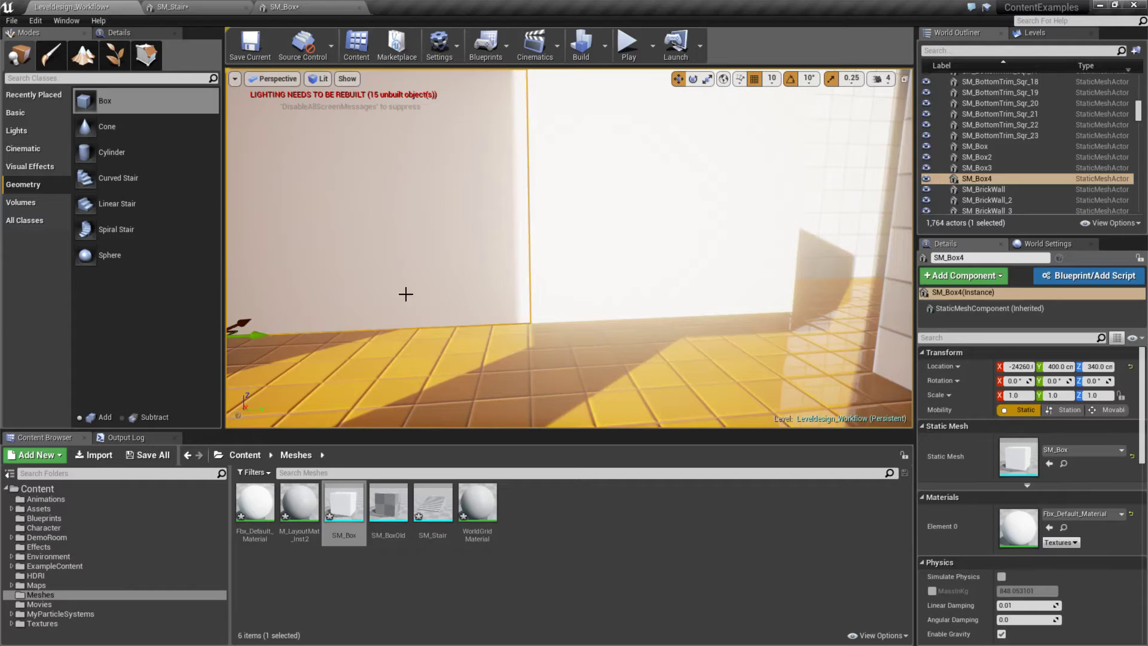
- Delete the box copy at 400 cm on Y from the level
{"action": "key", "text": "Escape"}
{"action": "right_click_drag", "start_coordinate": [406, 294], "coordinate": [347, 294]}
{"action": "left_click", "coordinate": [582, 234]}
{"action": "right_click_drag", "start_coordinate": [582, 234], "coordinate": [610, 236]}
{"action": "left_click", "coordinate": [687, 249]}
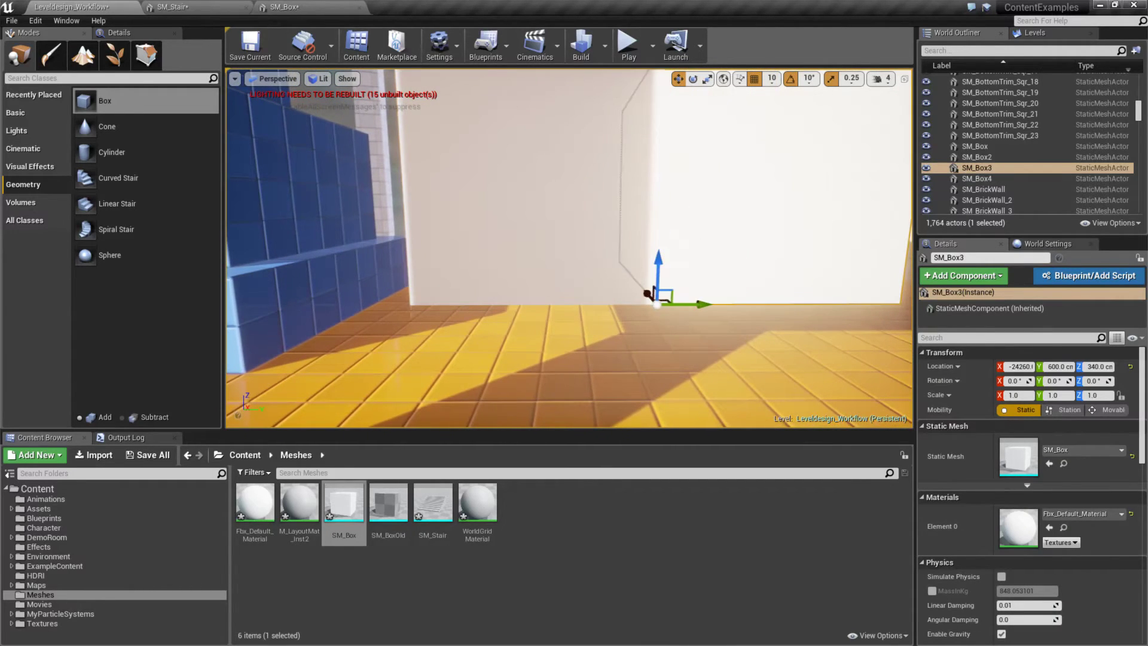
{"action": "left_click_drag", "start_coordinate": [647, 293], "coordinate": [585, 262]}
{"action": "key", "text": "Delete"}
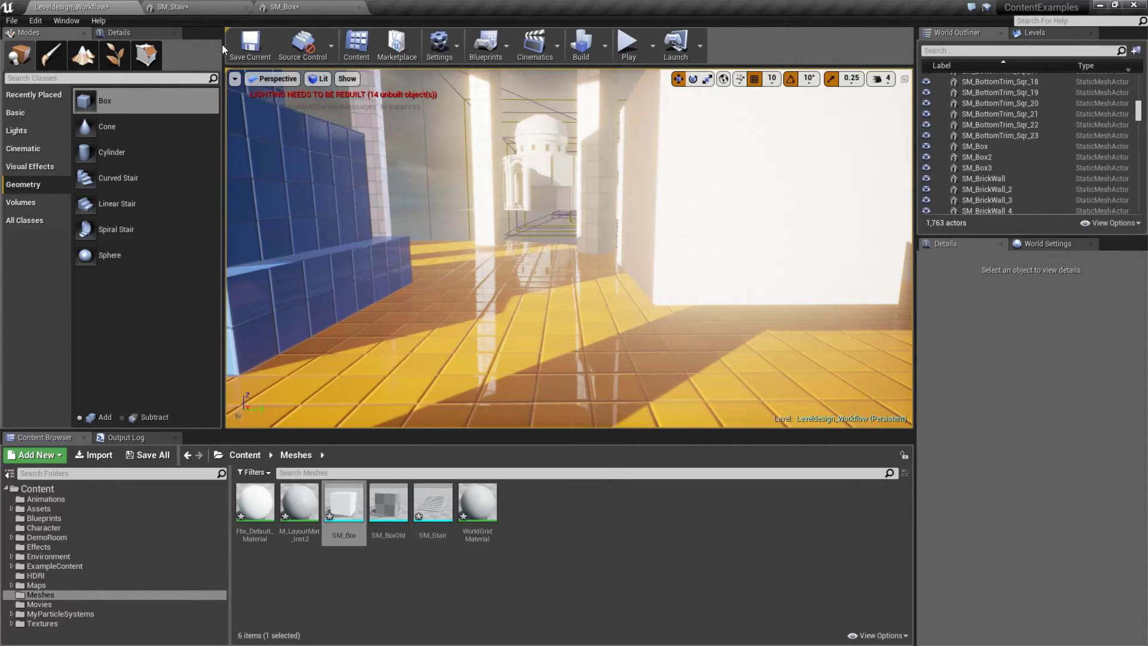
- Delete the SM_Box3 copy from the level and place an SM_Stair mesh on the floor beside the remaining boxes at 300 cm on Z
{"action": "left_click", "coordinate": [172, 7]}
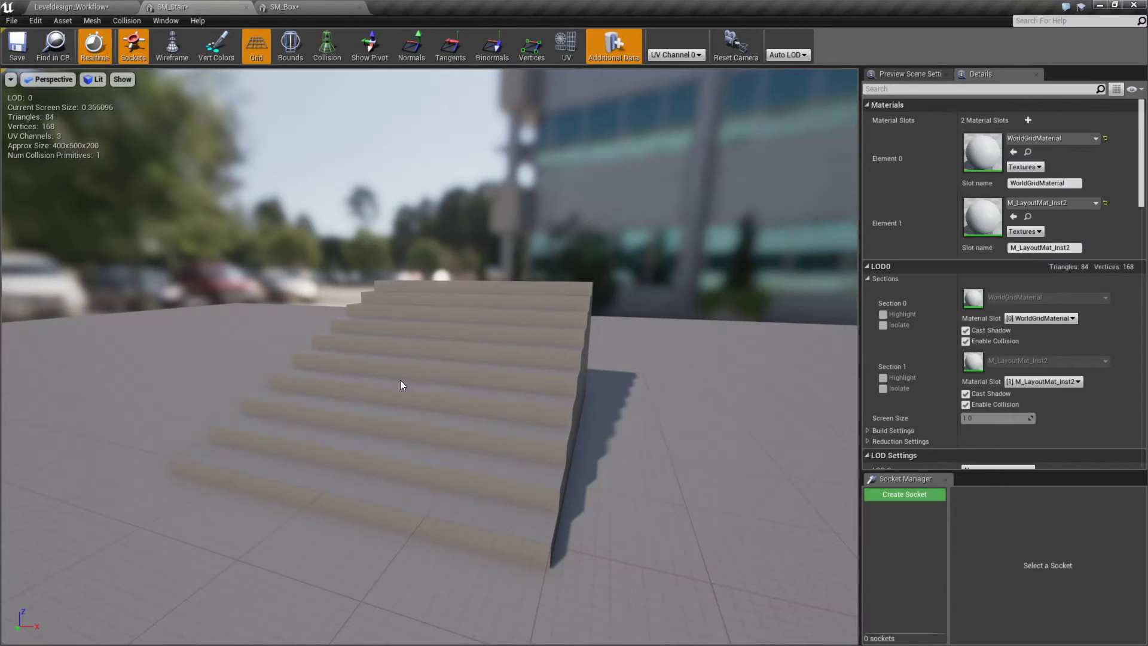
{"action": "left_click", "coordinate": [119, 6]}
{"action": "left_click", "coordinate": [704, 235]}
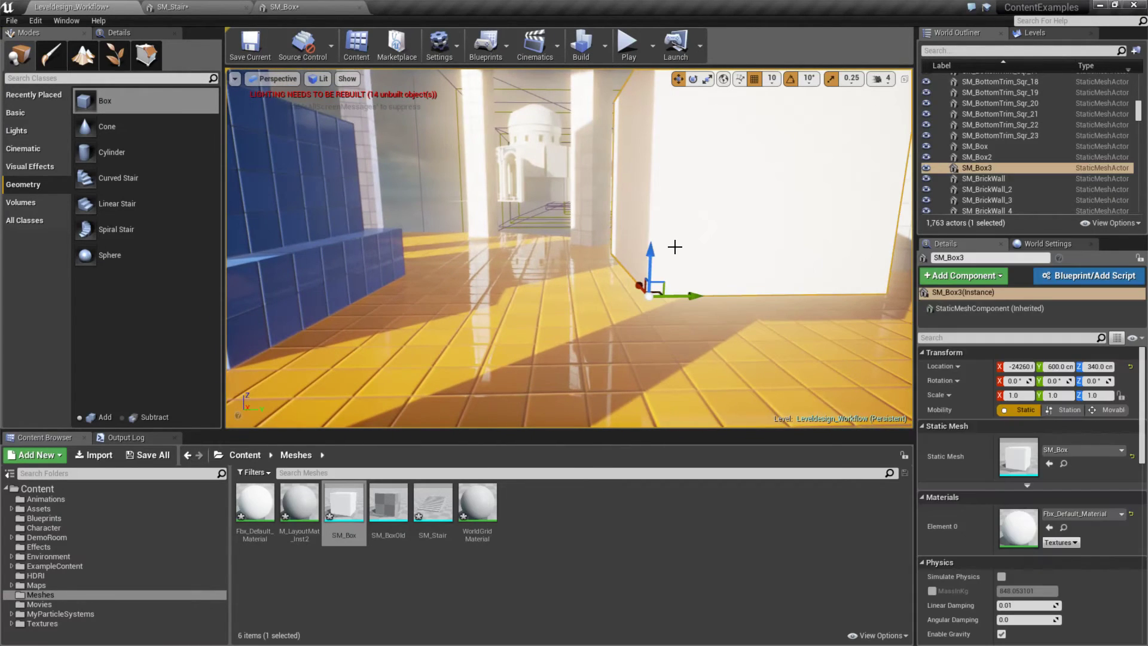
{"action": "key", "text": "Delete"}
{"action": "left_click_drag", "start_coordinate": [423, 490], "coordinate": [641, 286]}
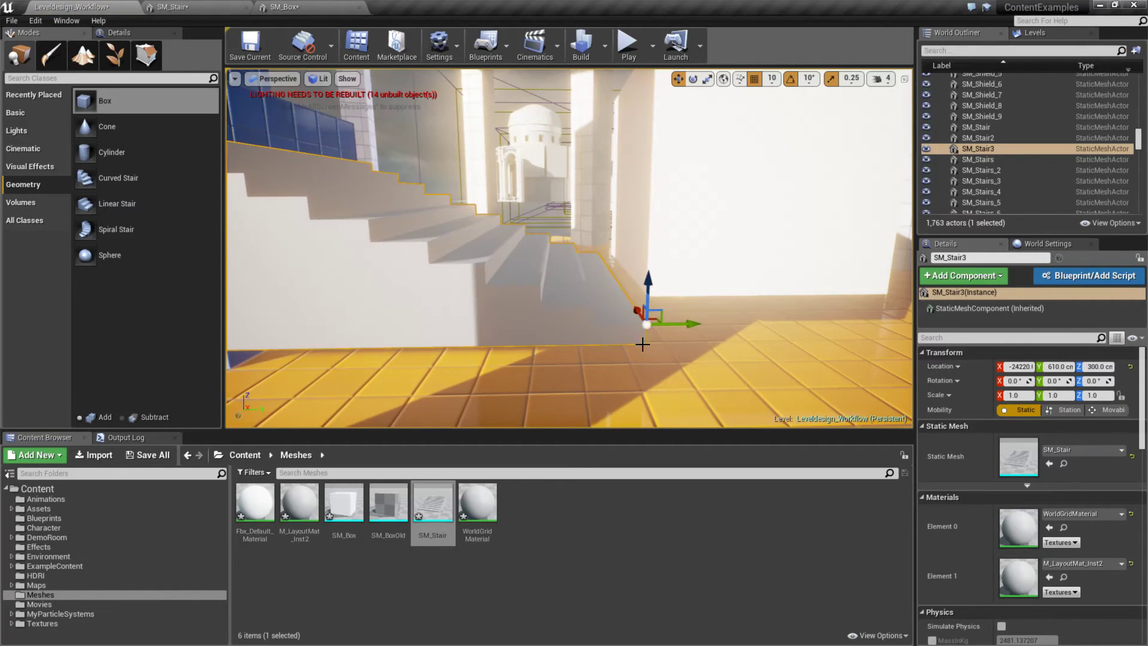
{"action": "left_click_drag", "start_coordinate": [676, 357], "coordinate": [606, 345], "text": "alt"}
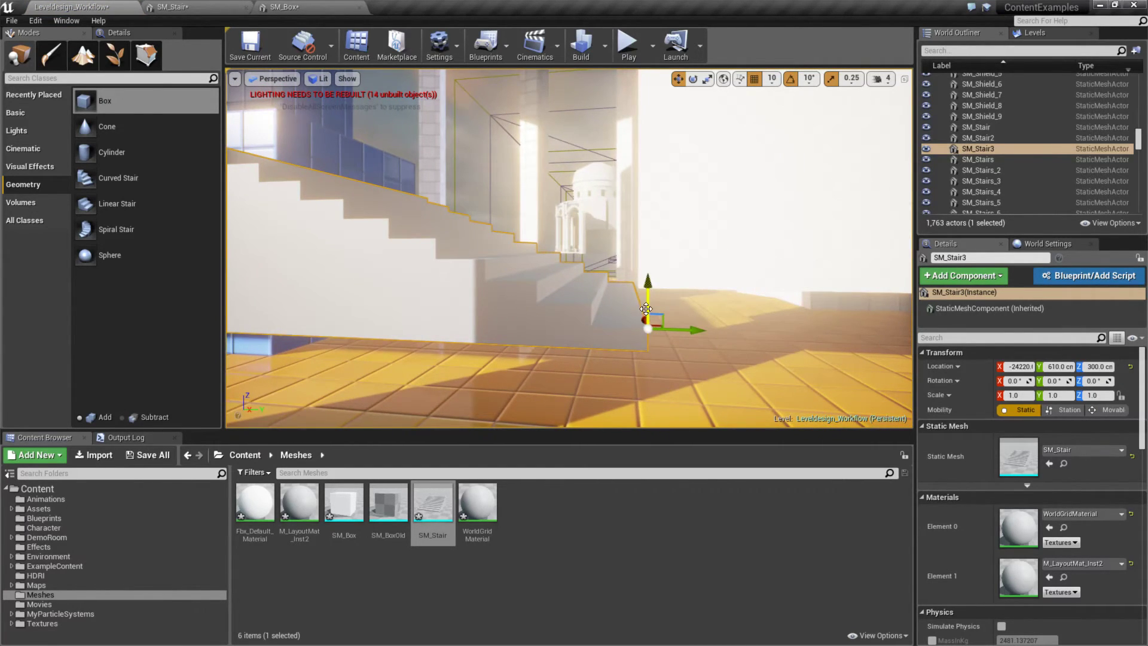
- Set SM_Stair's import translation Z to 10, reimport it and check the placed stair in the level
{"action": "left_click", "coordinate": [188, 8]}
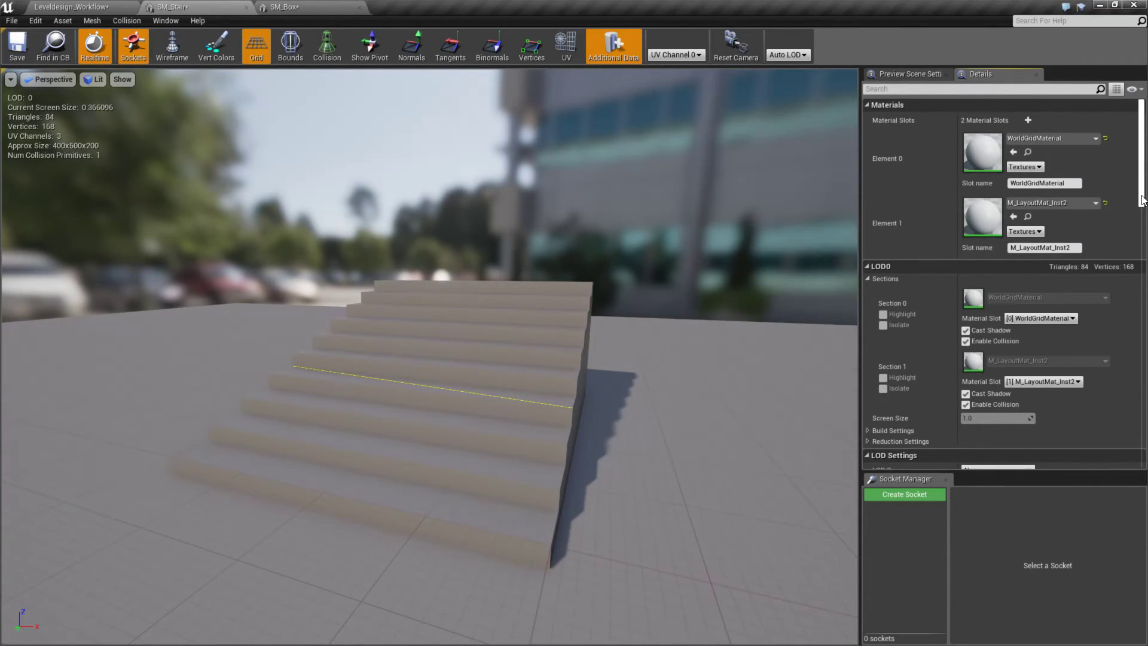
{"action": "left_click_drag", "start_coordinate": [1143, 210], "coordinate": [1143, 405]}
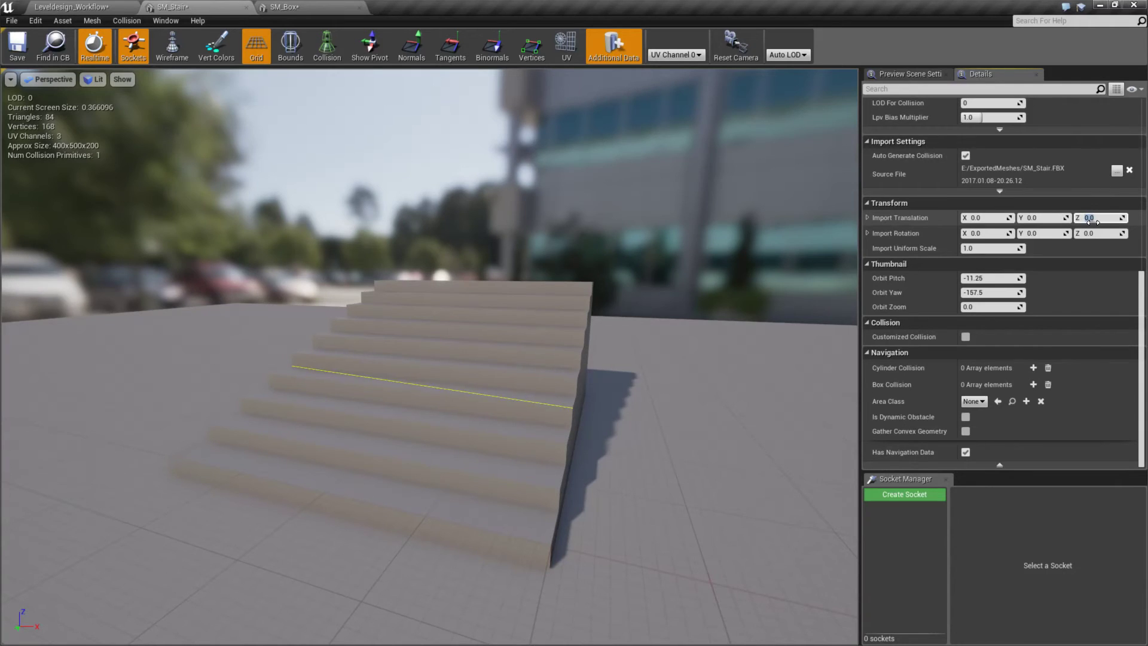
{"action": "key", "text": "Return"}
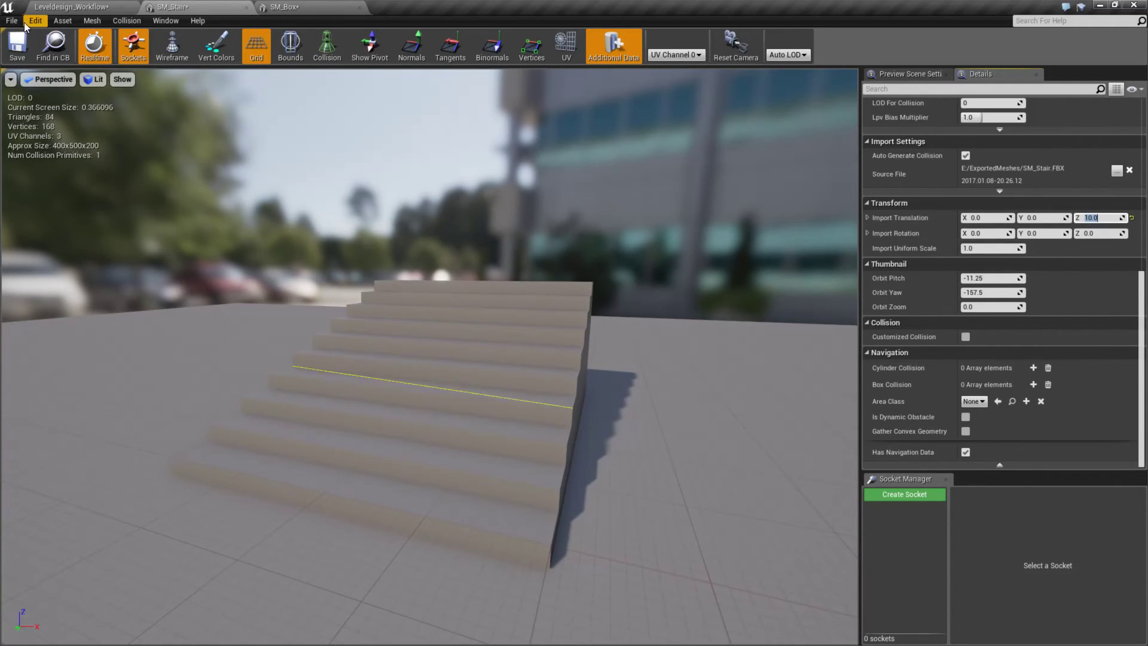
{"action": "left_click", "coordinate": [62, 21]}
{"action": "left_click", "coordinate": [82, 83]}
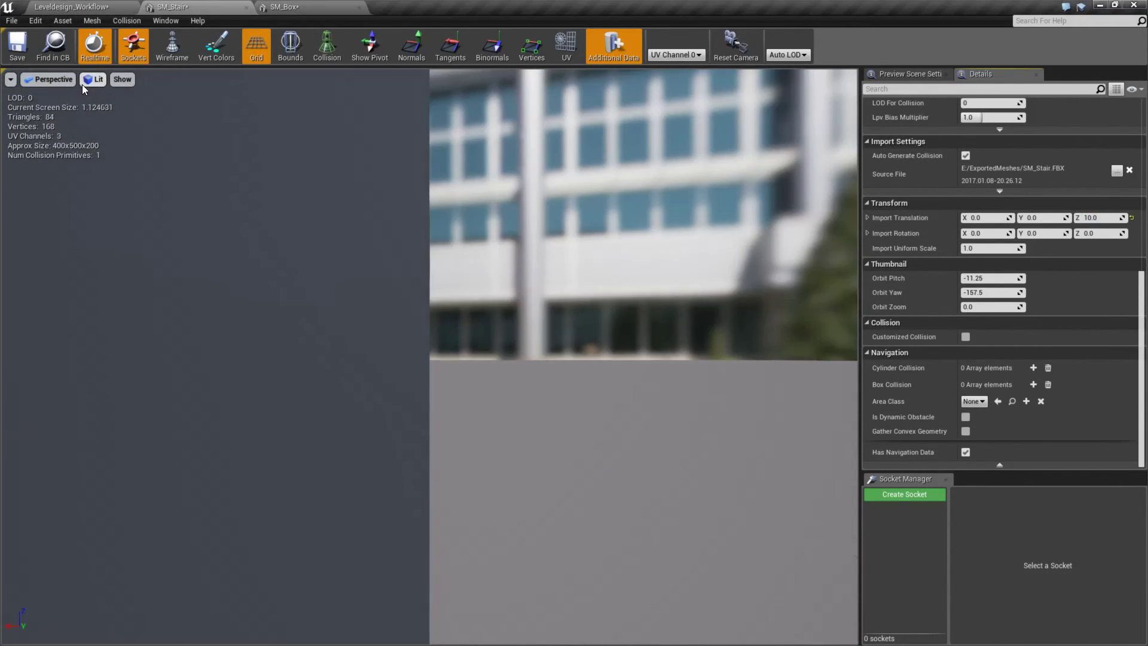
{"action": "left_click", "coordinate": [86, 9]}
{"action": "mouse_move", "coordinate": [708, 332]}
{"action": "left_mouse_down", "text": "alt"}
{"action": "mouse_move", "coordinate": [616, 328]}
{"action": "mouse_move", "coordinate": [731, 332]}
{"action": "left_mouse_up", "text": "alt"}
{"action": "key", "text": "ctrl+z"}
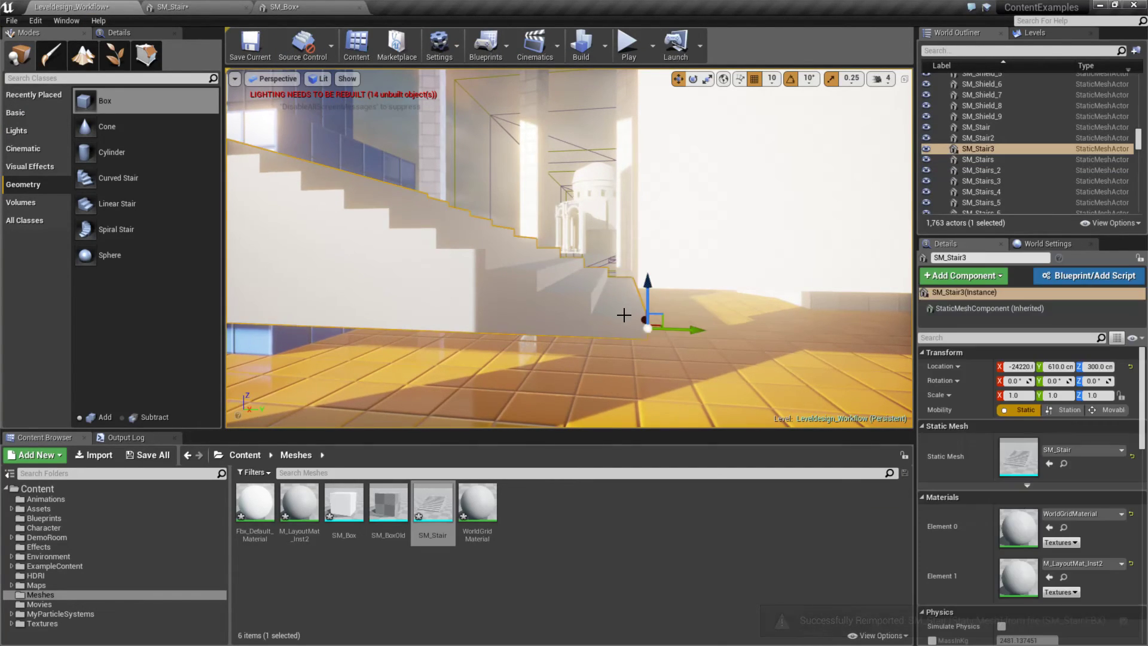
- Set SM_Stair's import translation Z to 20 in the Static Mesh Editor and reimport the mesh
{"action": "left_click", "coordinate": [180, 7]}
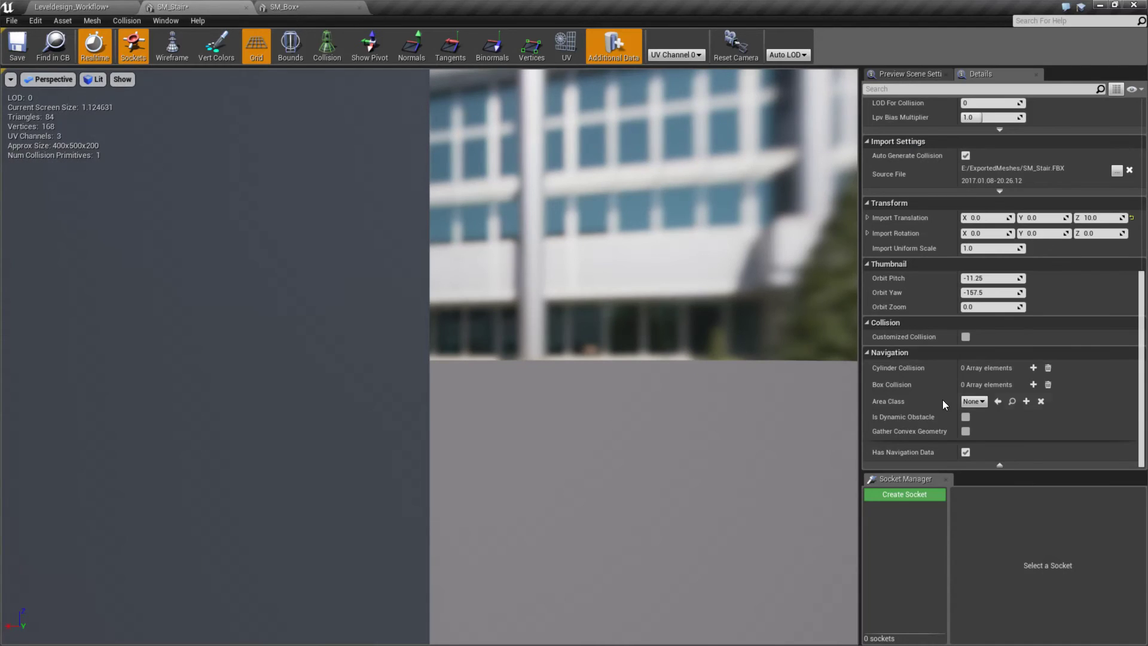
{"action": "left_click", "coordinate": [1097, 218]}
{"action": "type", "text": "20"}
{"action": "key", "text": "Return"}
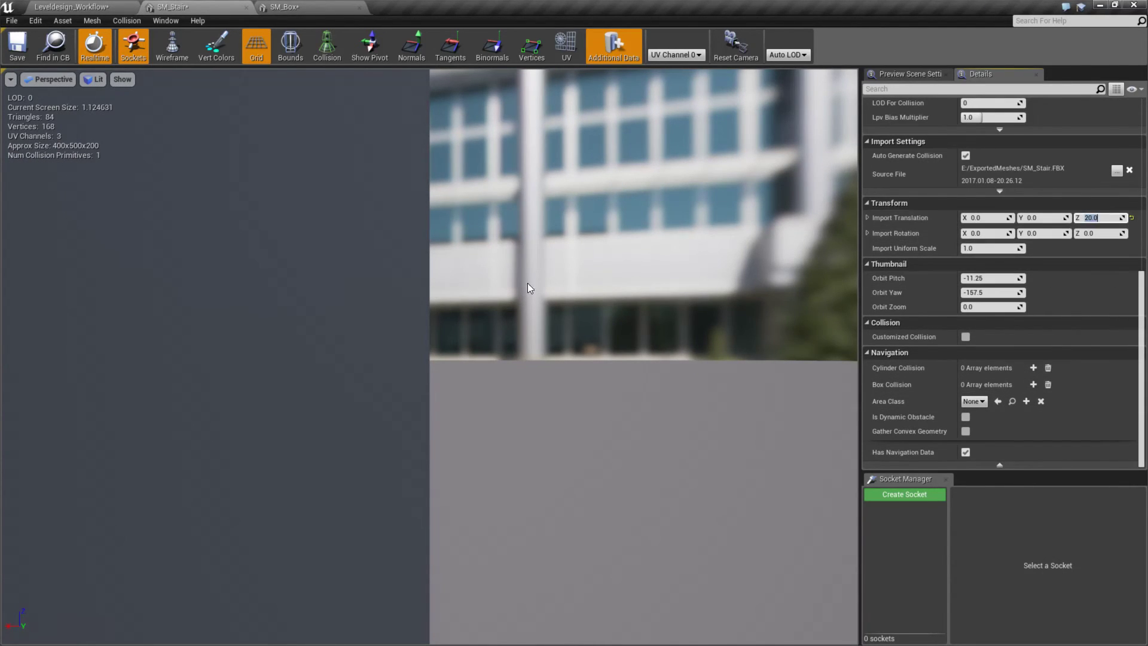
{"action": "left_click", "coordinate": [63, 20]}
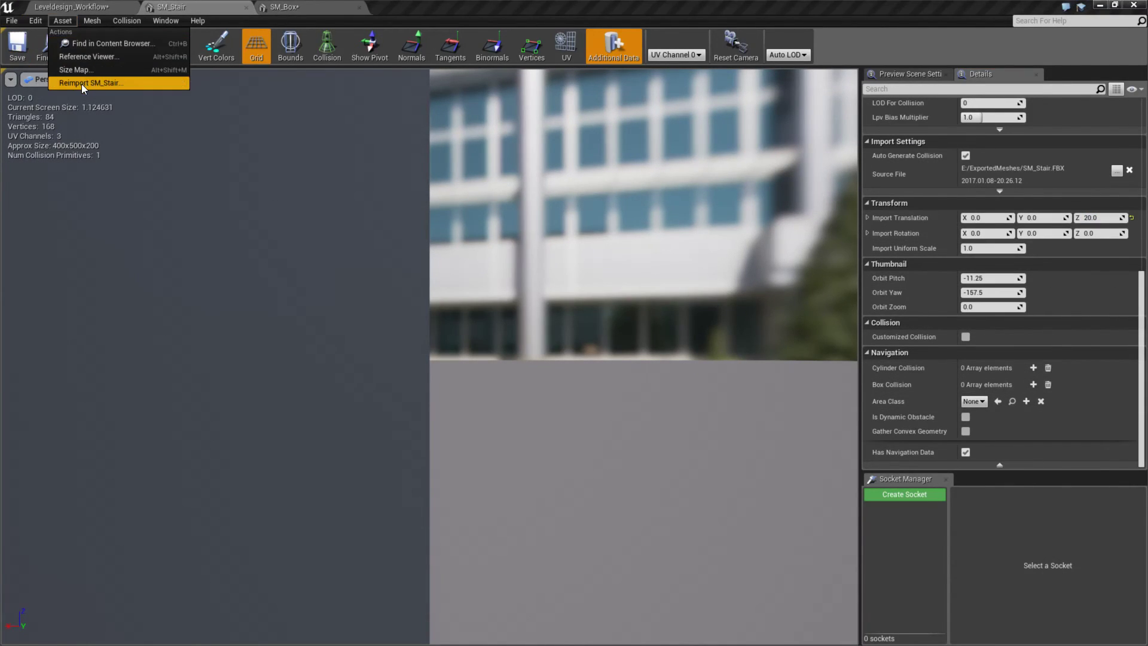
{"action": "left_click", "coordinate": [90, 82]}
- Return to the level and slide the SM_Stair3 actor along Y to 510 cm
{"action": "left_click", "coordinate": [78, 8]}
{"action": "left_click_drag", "start_coordinate": [735, 322], "coordinate": [582, 326], "text": "alt"}
{"action": "left_click_drag", "start_coordinate": [582, 326], "coordinate": [508, 326], "text": "alt"}
- Delete the two remaining white SM_Box actors next to the stair from the level
{"action": "left_click", "coordinate": [720, 231]}
{"action": "key", "text": "Delete"}
{"action": "left_click", "coordinate": [664, 269]}
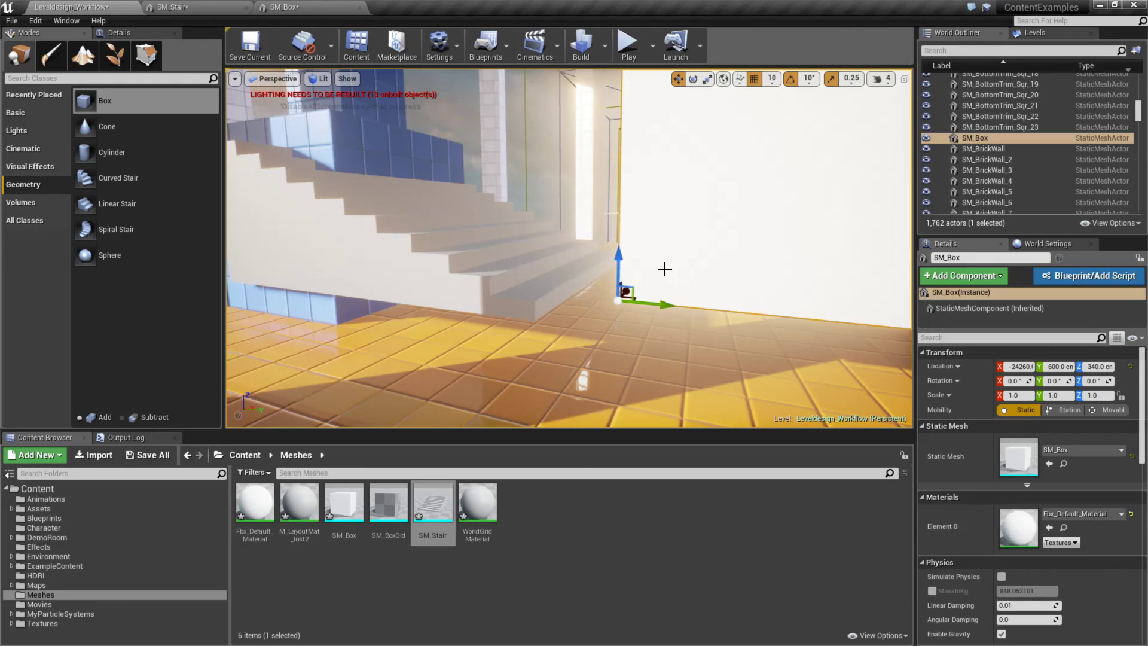
{"action": "key", "text": "Delete"}
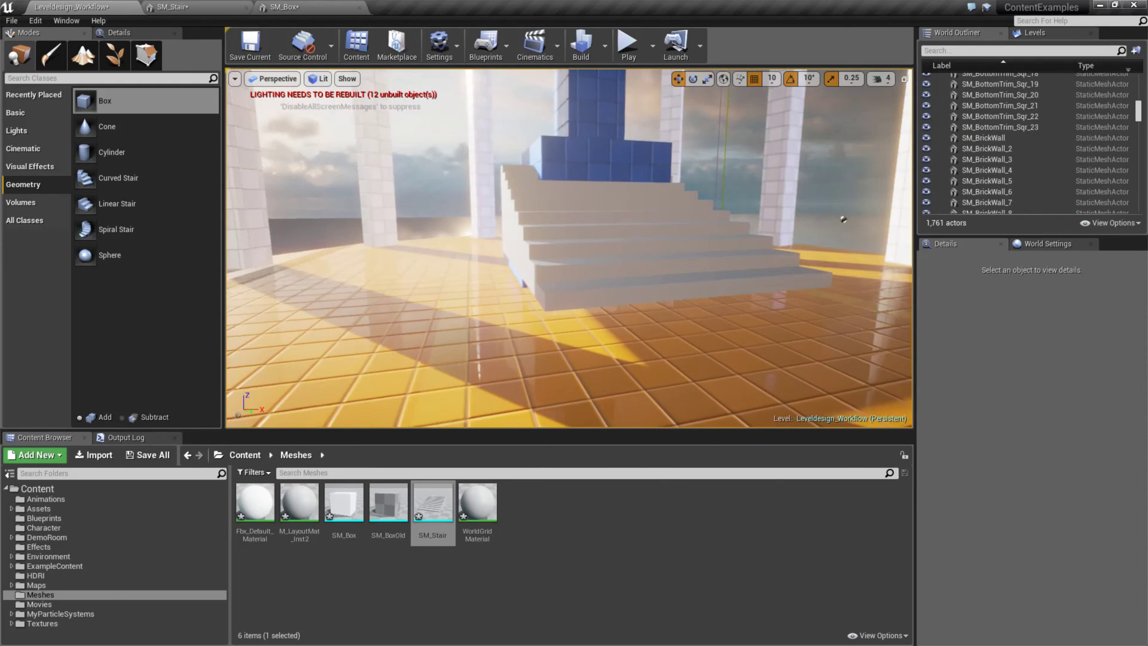
- Examine the SM_Stair3 actor from several angles in the level, then select the cylinder brush floor beneath it
{"action": "left_click", "coordinate": [593, 258]}
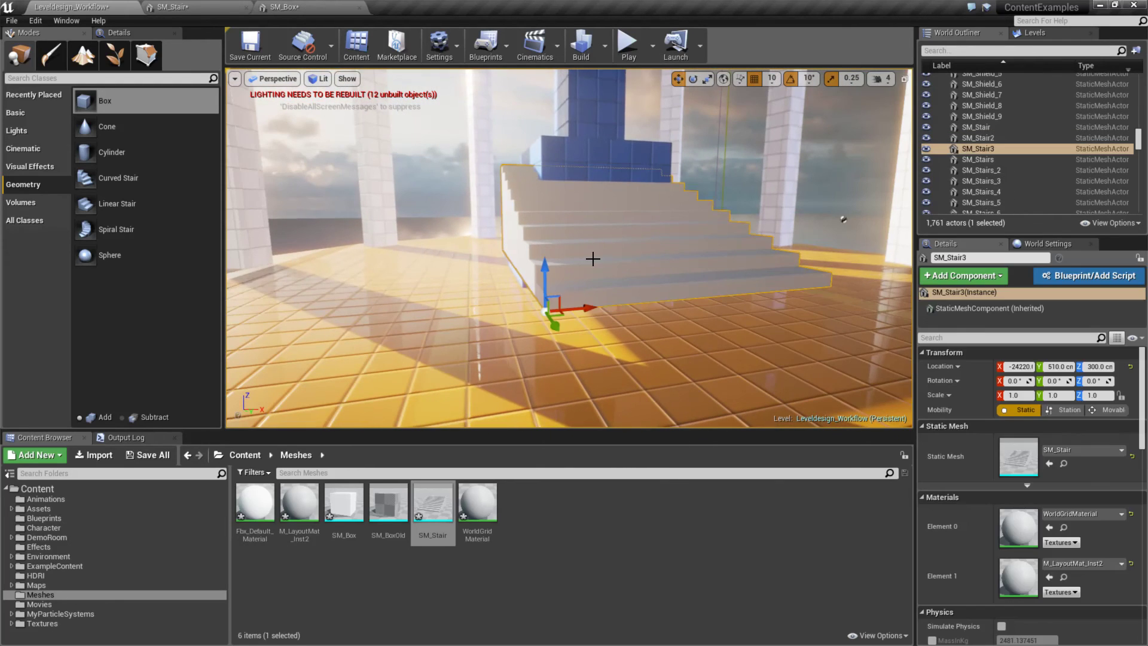
{"action": "left_click_drag", "start_coordinate": [614, 277], "coordinate": [697, 276], "text": "alt"}
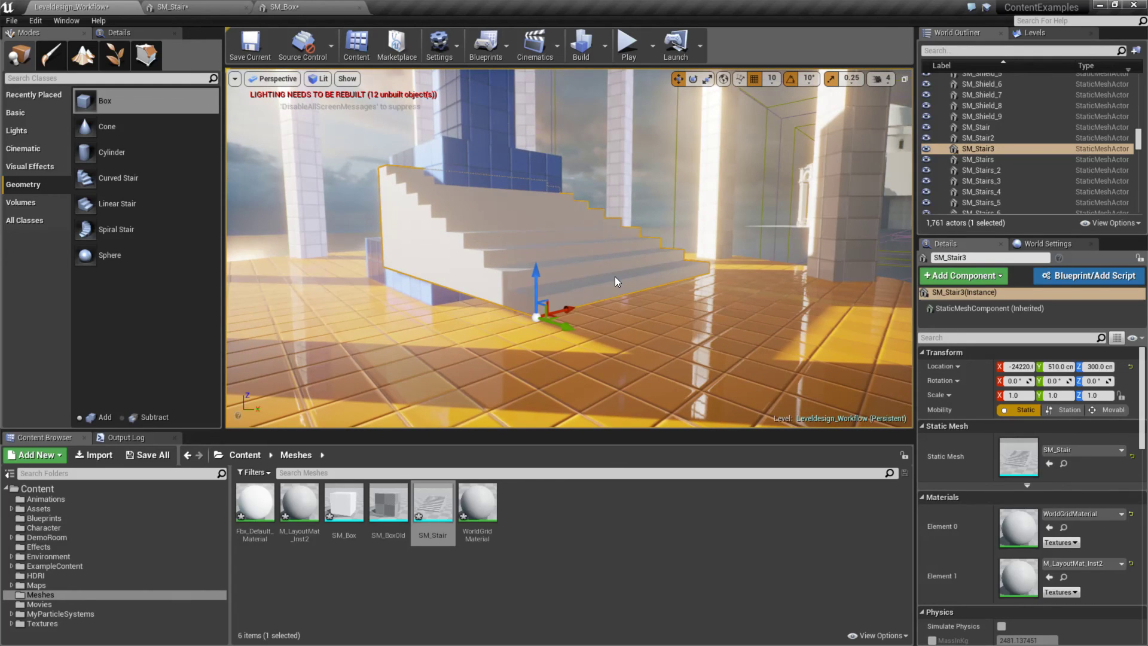
{"action": "left_click_drag", "start_coordinate": [613, 277], "coordinate": [637, 289], "text": "alt"}
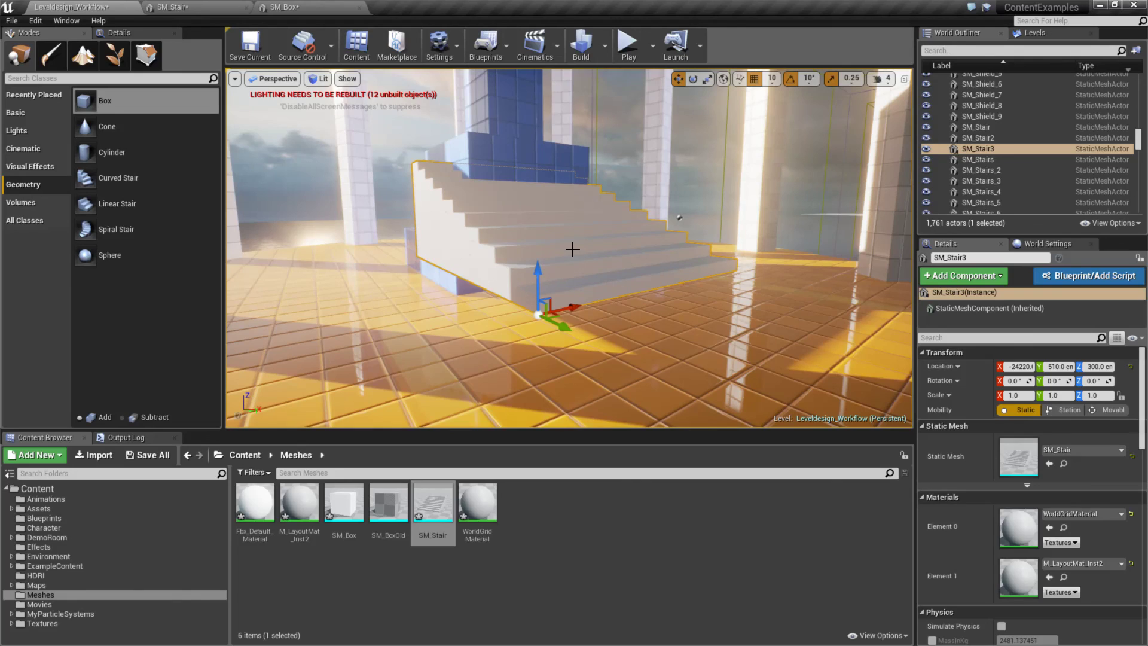
{"action": "left_click", "coordinate": [578, 277]}
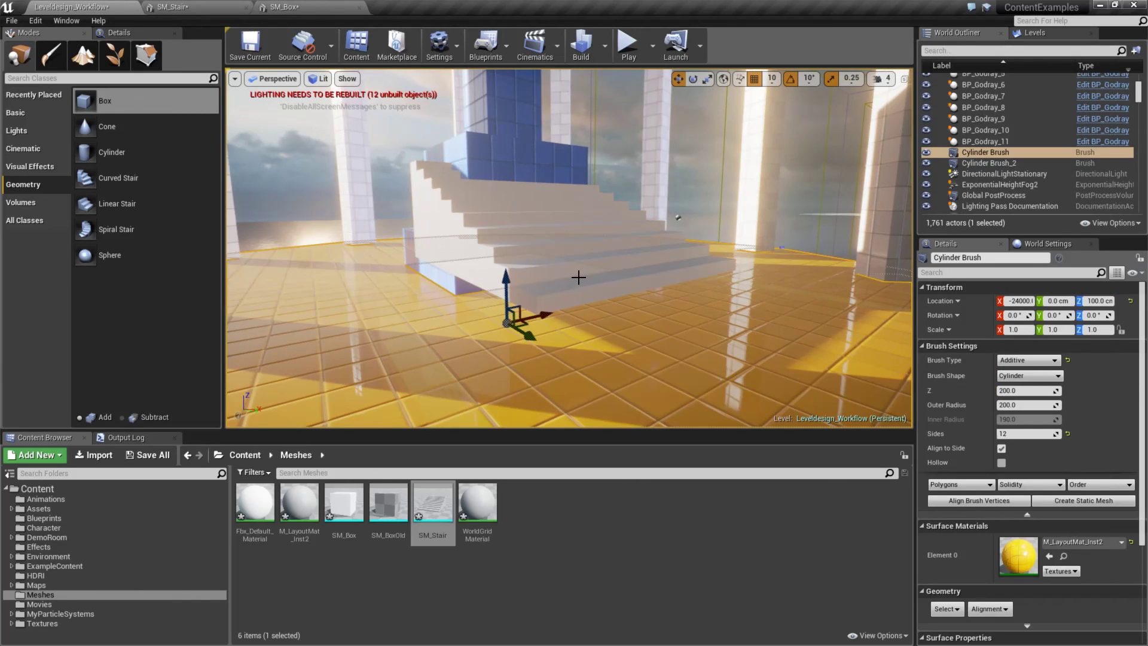